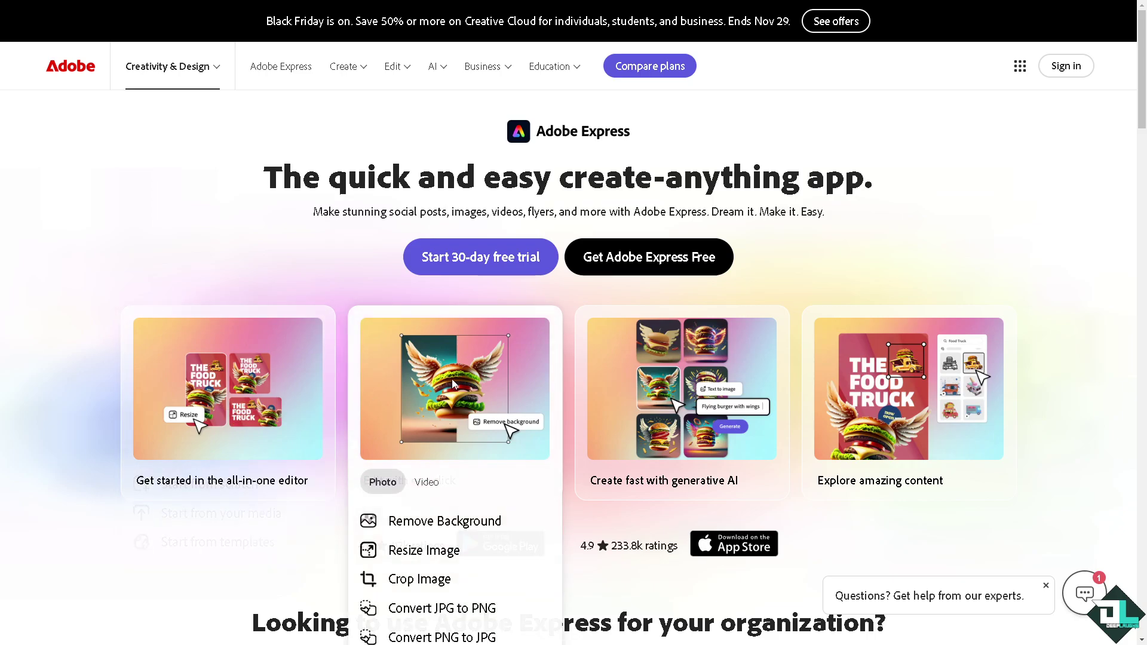
Step: Sign in to Adobe Express through another account option and open the ADOBE EXPRESS TUTORIALS project
{"action": "mouse_move", "coordinate": [619, 377]}
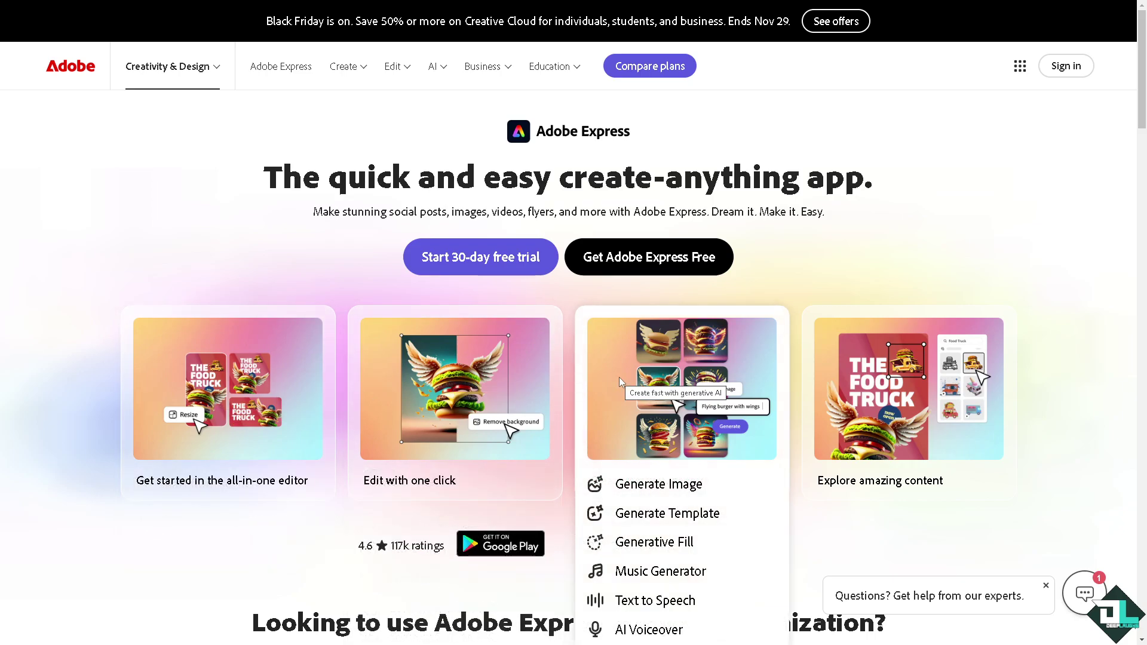
{"action": "mouse_move", "coordinate": [831, 365]}
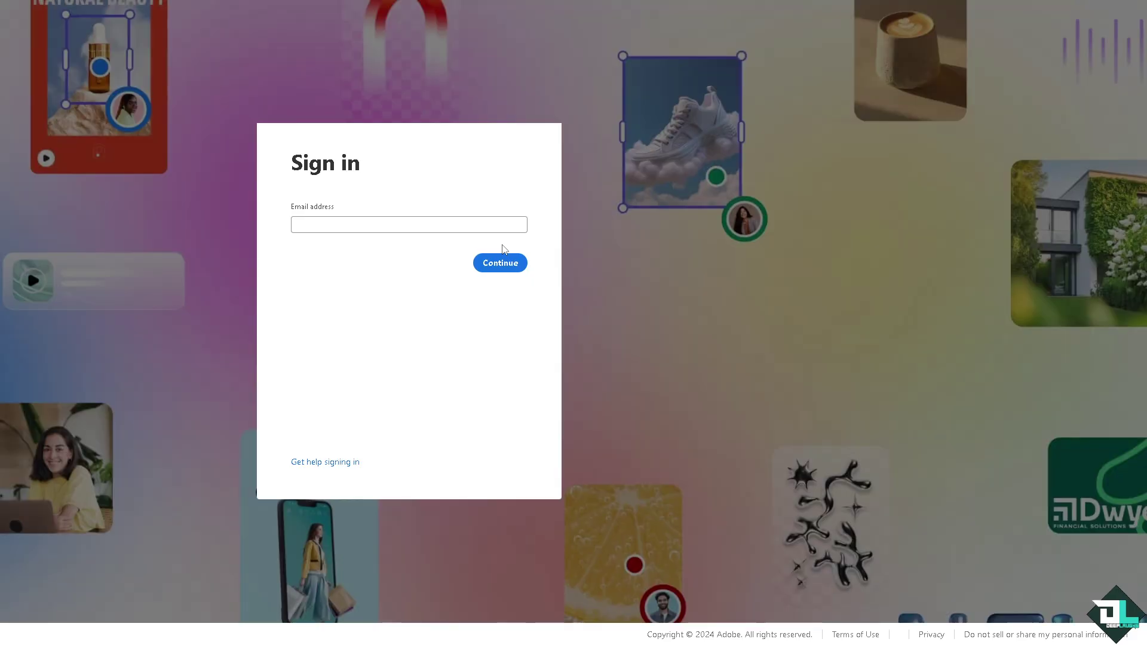
{"action": "left_click", "coordinate": [409, 448]}
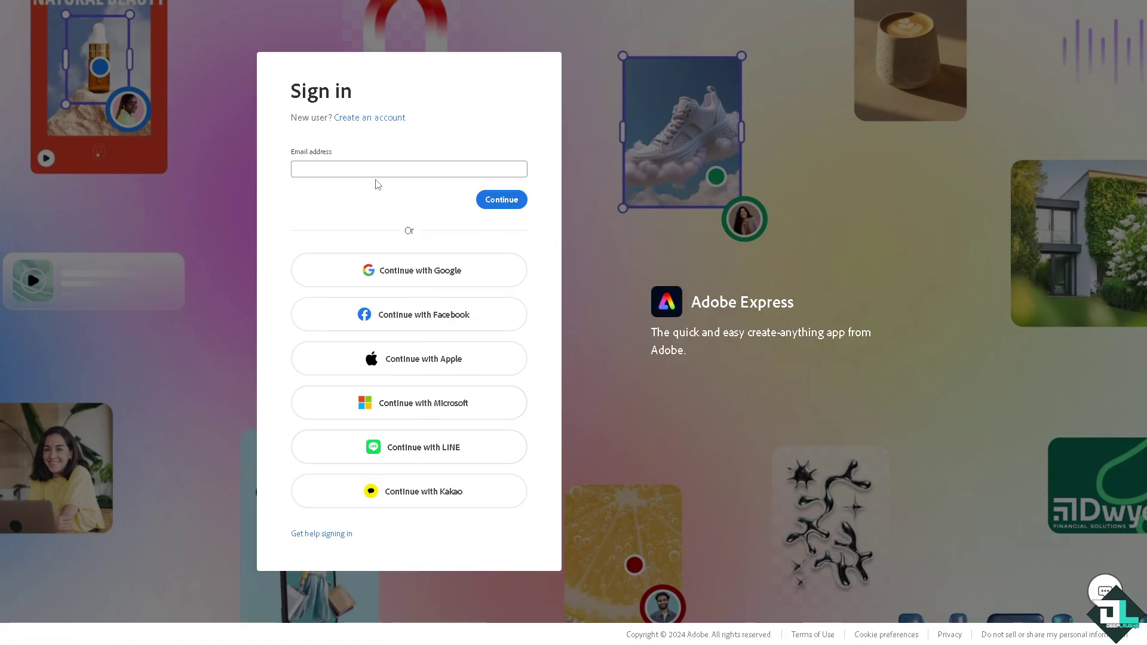
{"action": "left_click", "coordinate": [387, 119]}
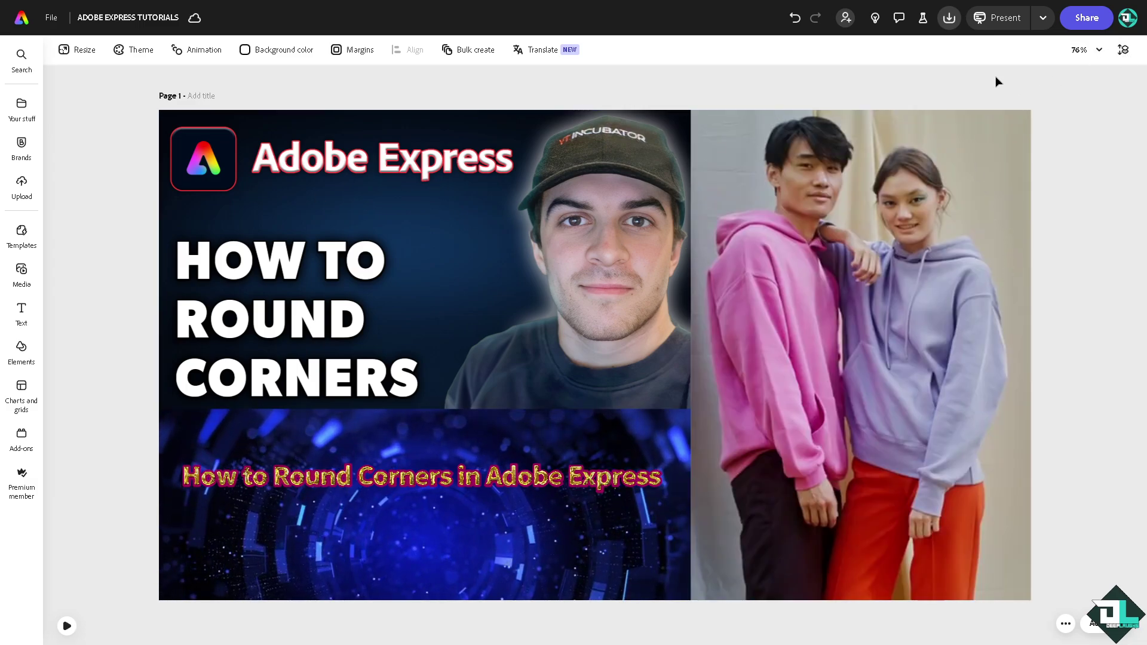
Step: Select the top-left round-corners thumbnail image so its Image panel shows opacity 100% and no effects
{"action": "left_click", "coordinate": [537, 216]}
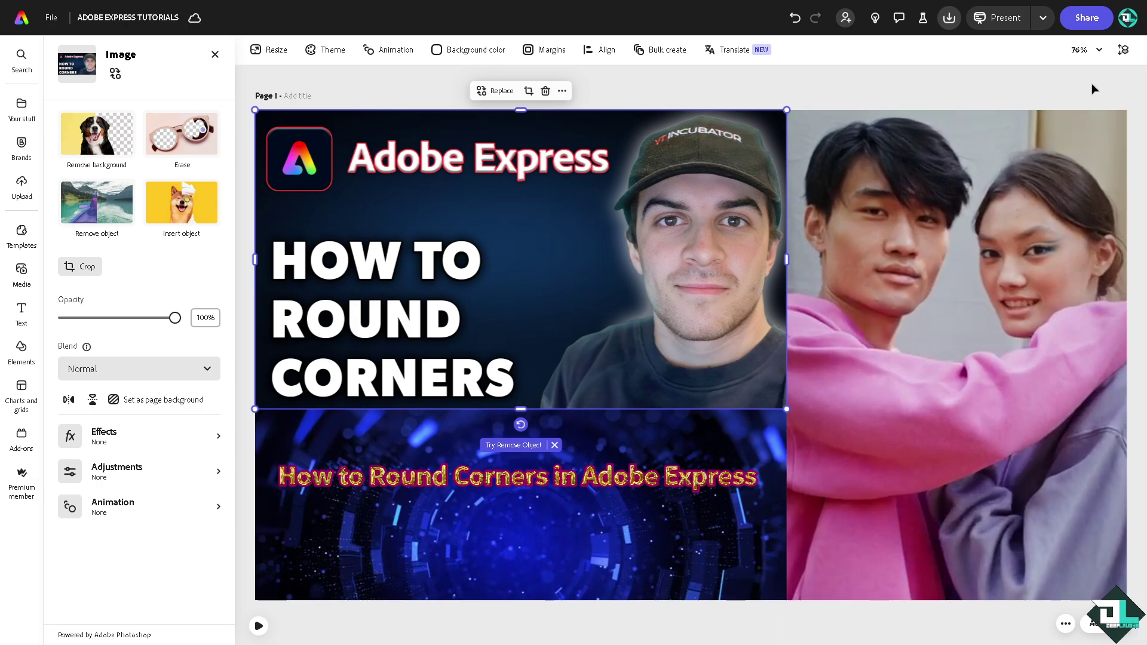
{"action": "left_click", "coordinate": [1093, 73]}
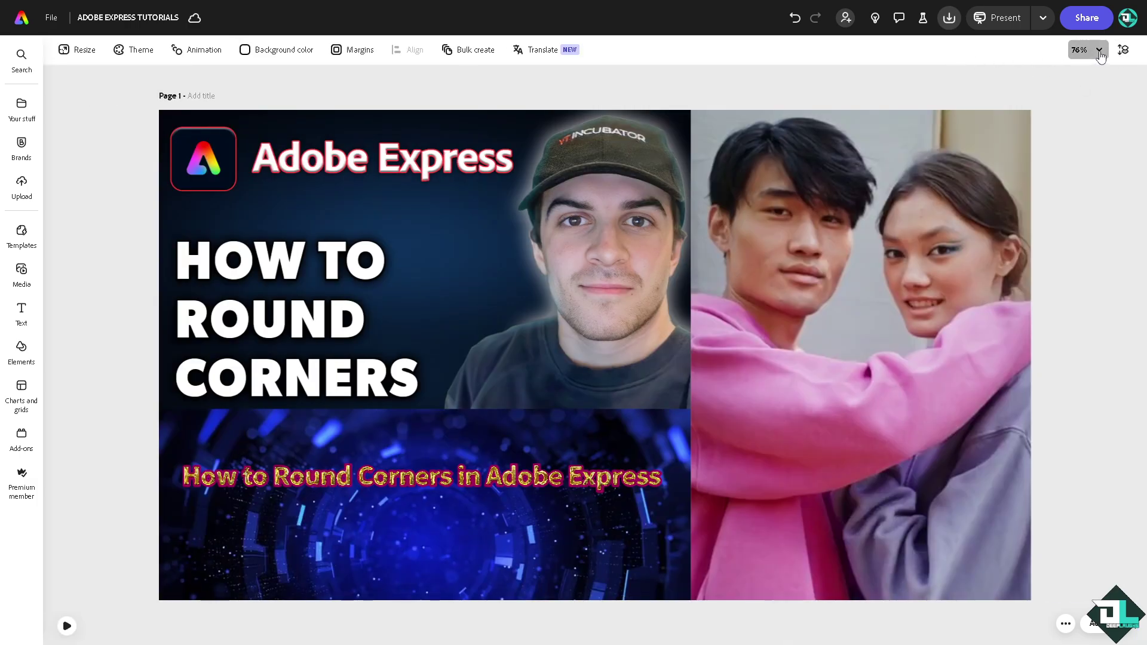
{"action": "left_click", "coordinate": [1085, 49]}
{"action": "left_click", "coordinate": [1123, 51]}
{"action": "left_click", "coordinate": [1122, 51]}
{"action": "left_click", "coordinate": [651, 117]}
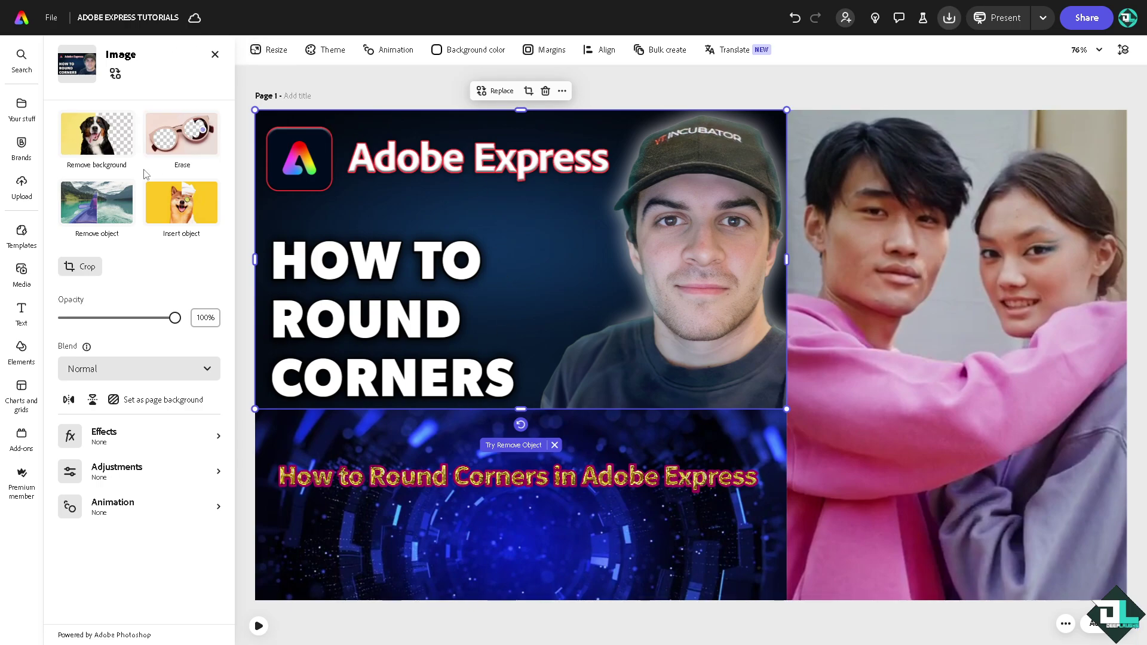
Step: Remove the photo's background and shift the cap-wearing portrait cutout left, leaving Blur at zero
{"action": "left_click", "coordinate": [113, 161]}
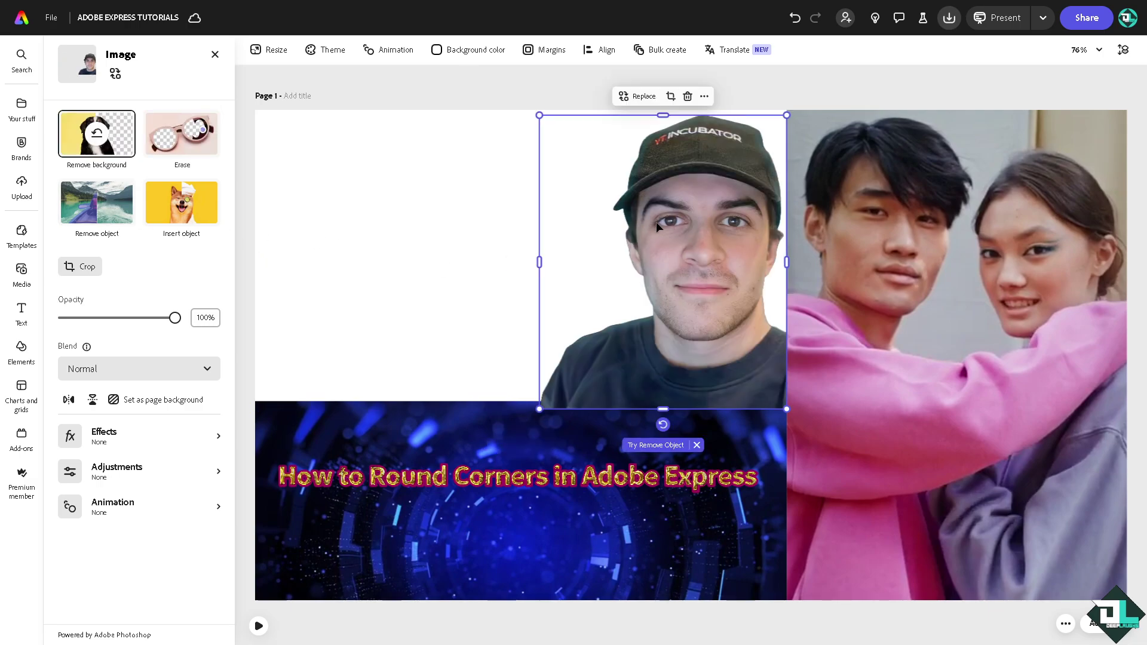
{"action": "left_click_drag", "start_coordinate": [676, 198], "coordinate": [580, 192]}
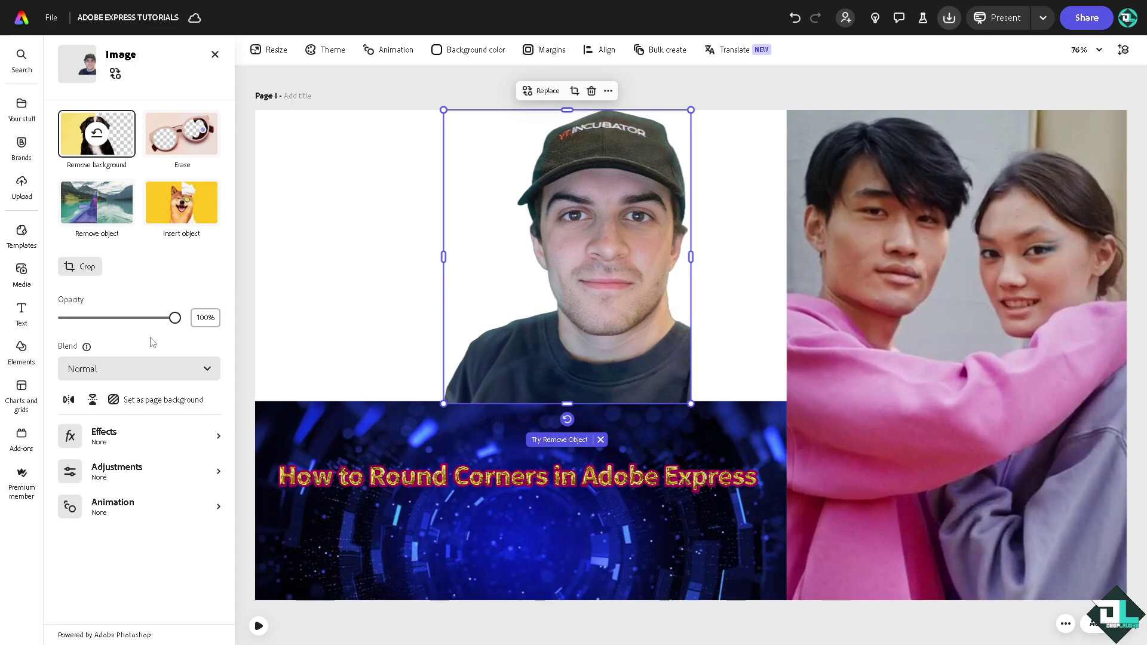
{"action": "left_click", "coordinate": [161, 479]}
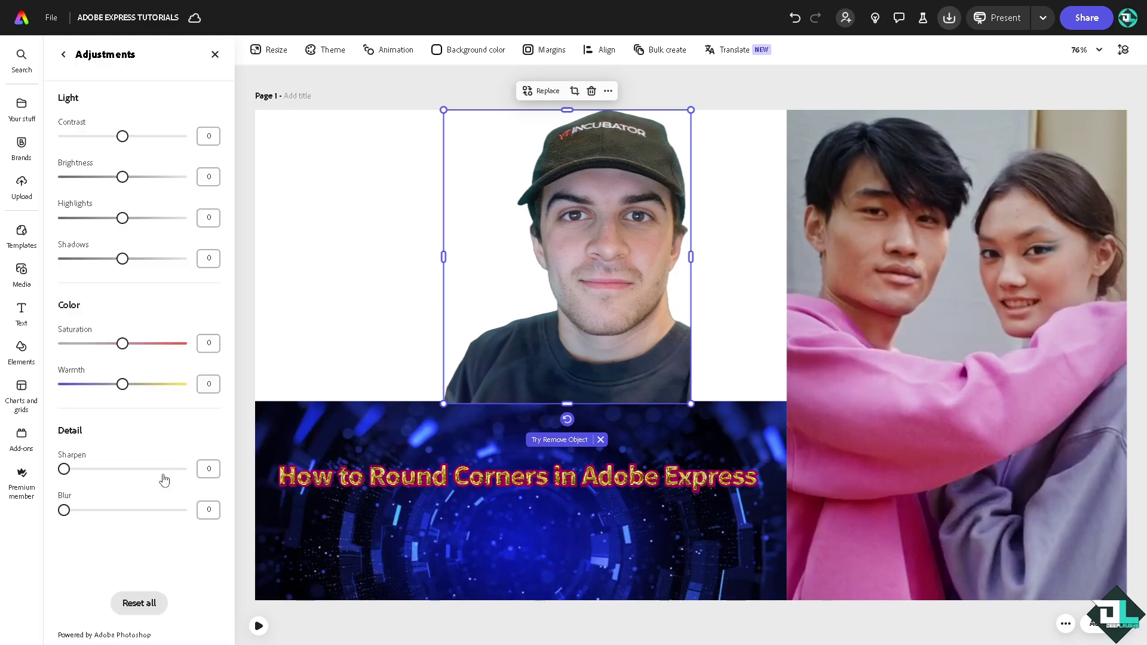
{"action": "left_click_drag", "start_coordinate": [64, 510], "coordinate": [54, 518]}
Step: Duplicate the portrait cutout and set the copy's Blur to 10 over the original
{"action": "left_click", "coordinate": [574, 227]}
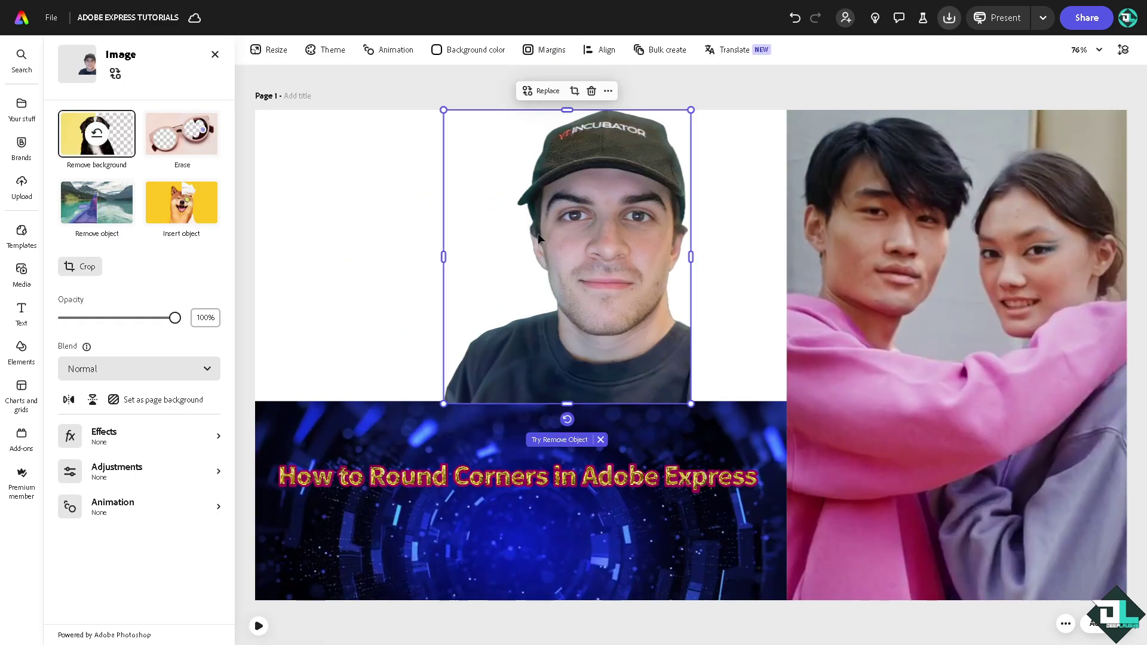
{"action": "key", "text": "ctrl+d"}
{"action": "left_click_drag", "start_coordinate": [600, 244], "coordinate": [442, 187]}
{"action": "left_click", "coordinate": [165, 479]}
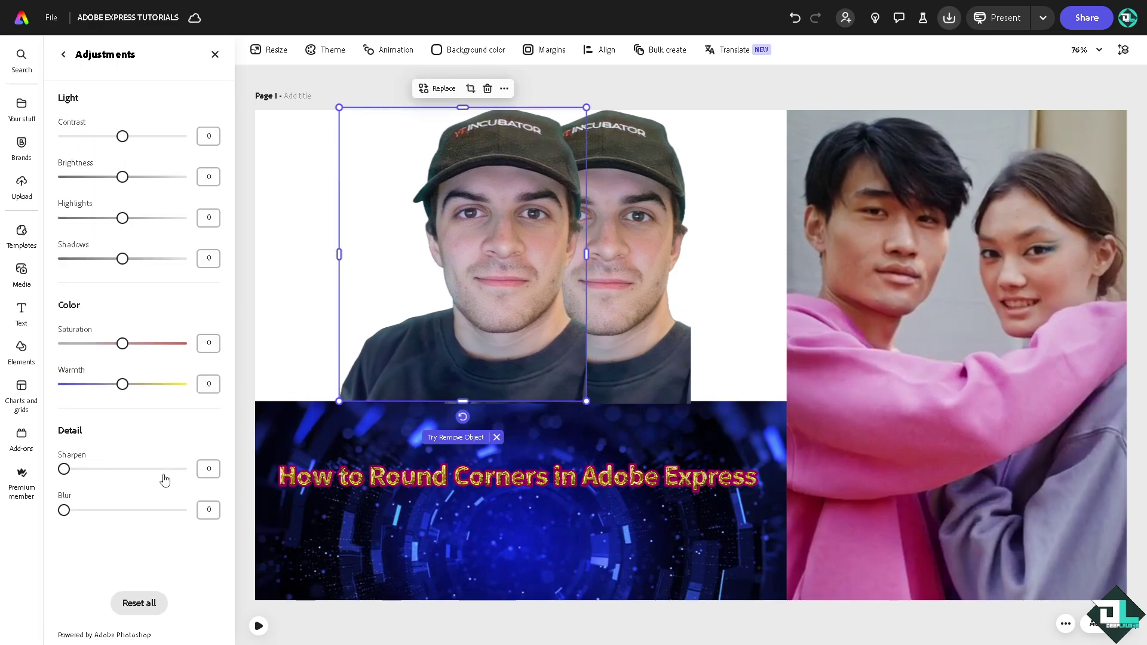
{"action": "left_click_drag", "start_coordinate": [64, 509], "coordinate": [73, 512]}
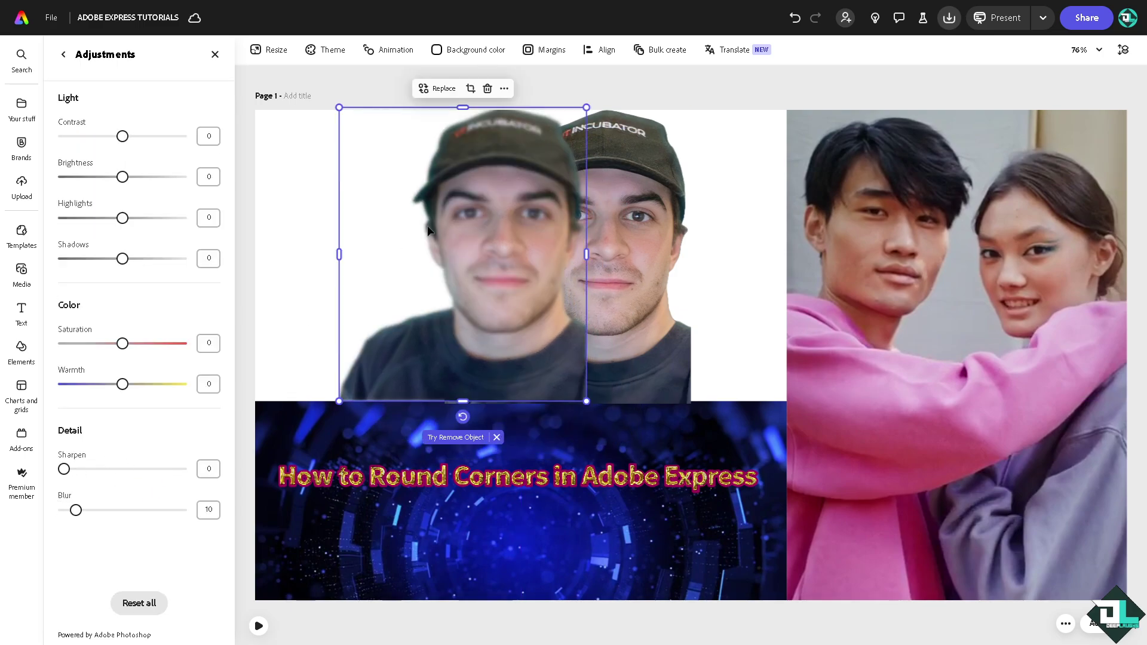
{"action": "left_click_drag", "start_coordinate": [471, 179], "coordinate": [581, 186]}
{"action": "key", "text": "ctrl+z"}
Step: Shrink the sharp original portrait and reposition it to match the blurred copy
{"action": "left_click", "coordinate": [607, 175]}
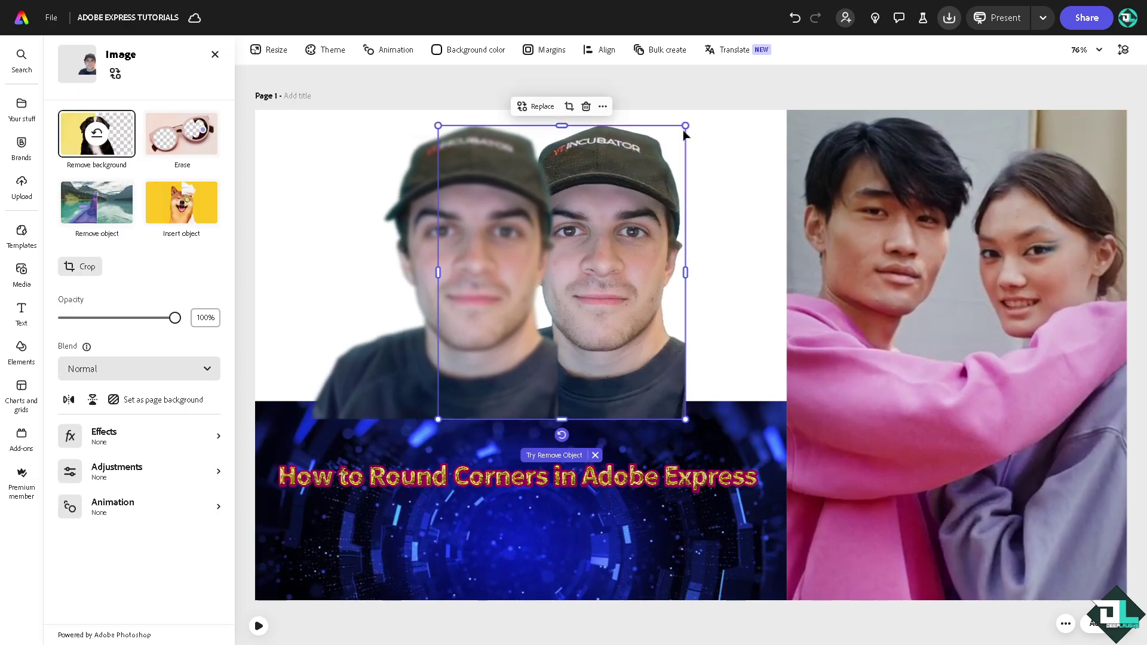
{"action": "left_click_drag", "start_coordinate": [684, 129], "coordinate": [639, 180]}
{"action": "left_click_drag", "start_coordinate": [478, 240], "coordinate": [708, 196]}
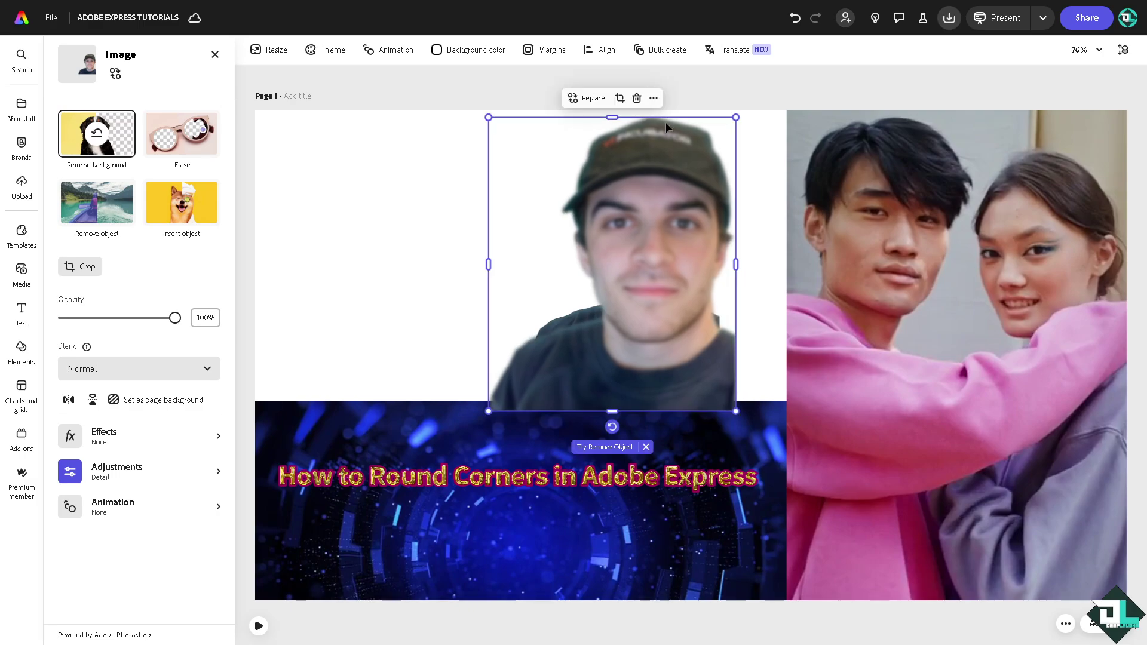
{"action": "left_click_drag", "start_coordinate": [735, 113], "coordinate": [709, 146]}
{"action": "left_click_drag", "start_coordinate": [622, 195], "coordinate": [632, 190]}
Step: Send the blurred copy backward and resize it to sit just behind the sharp portrait
{"action": "right_click", "coordinate": [634, 189]}
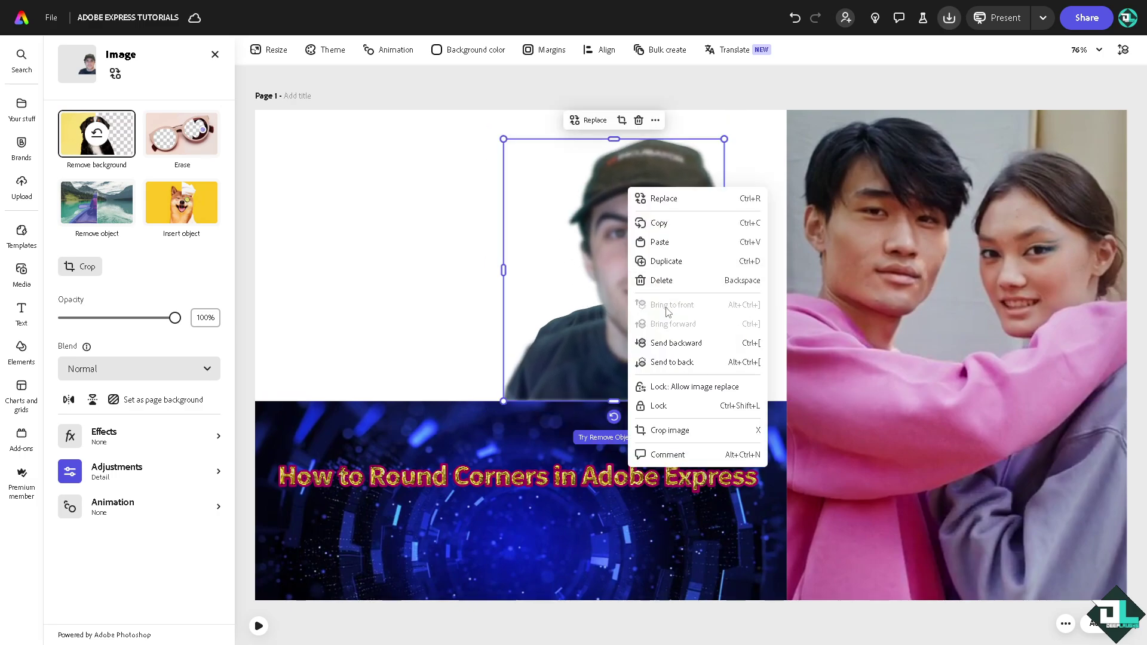
{"action": "left_click", "coordinate": [665, 341]}
{"action": "left_click_drag", "start_coordinate": [639, 253], "coordinate": [641, 249]}
{"action": "left_click_drag", "start_coordinate": [506, 135], "coordinate": [509, 139]}
{"action": "left_click_drag", "start_coordinate": [646, 246], "coordinate": [647, 244]}
{"action": "mouse_move", "coordinate": [509, 135]}
{"action": "left_mouse_down"}
{"action": "mouse_move", "coordinate": [530, 151]}
{"action": "mouse_move", "coordinate": [520, 145]}
{"action": "left_mouse_up"}
{"action": "left_click_drag", "start_coordinate": [719, 272], "coordinate": [706, 258]}
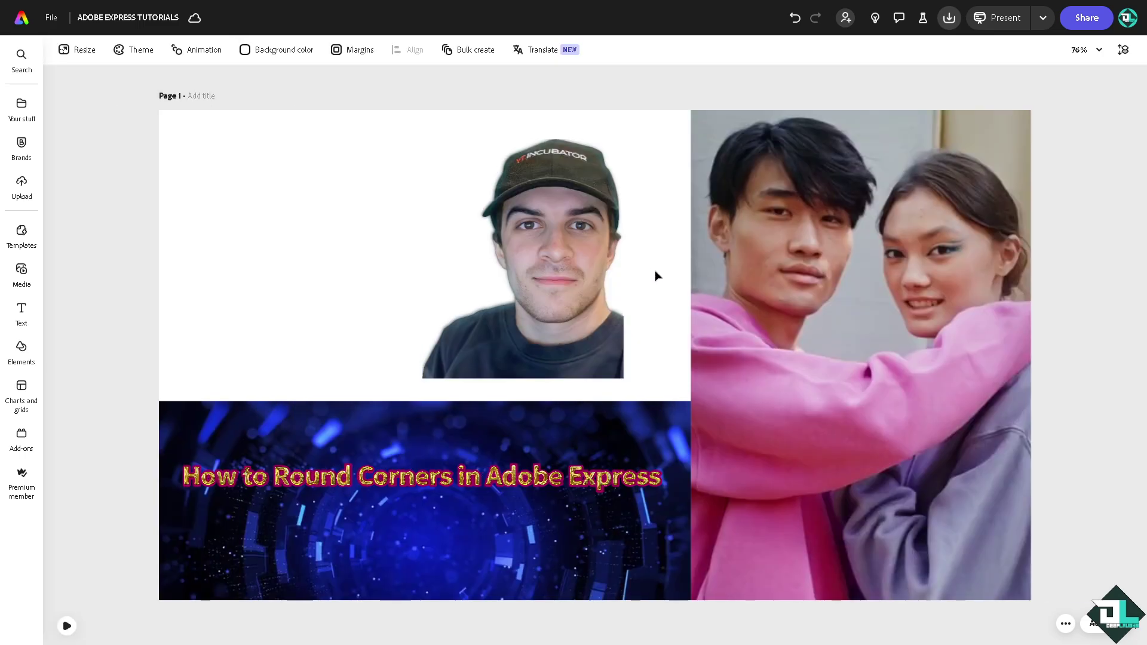
Step: Nudge the portrait's Shadows adjustment to 12, then deselect it to close the adjustments
{"action": "left_click", "coordinate": [547, 264]}
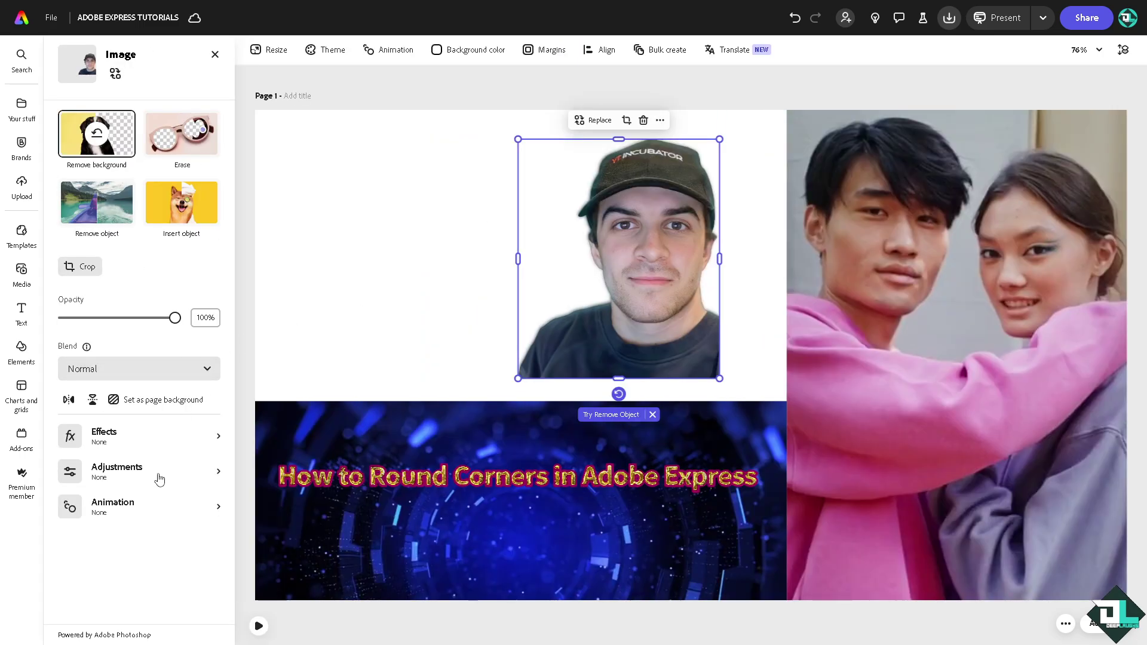
{"action": "left_click", "coordinate": [169, 480]}
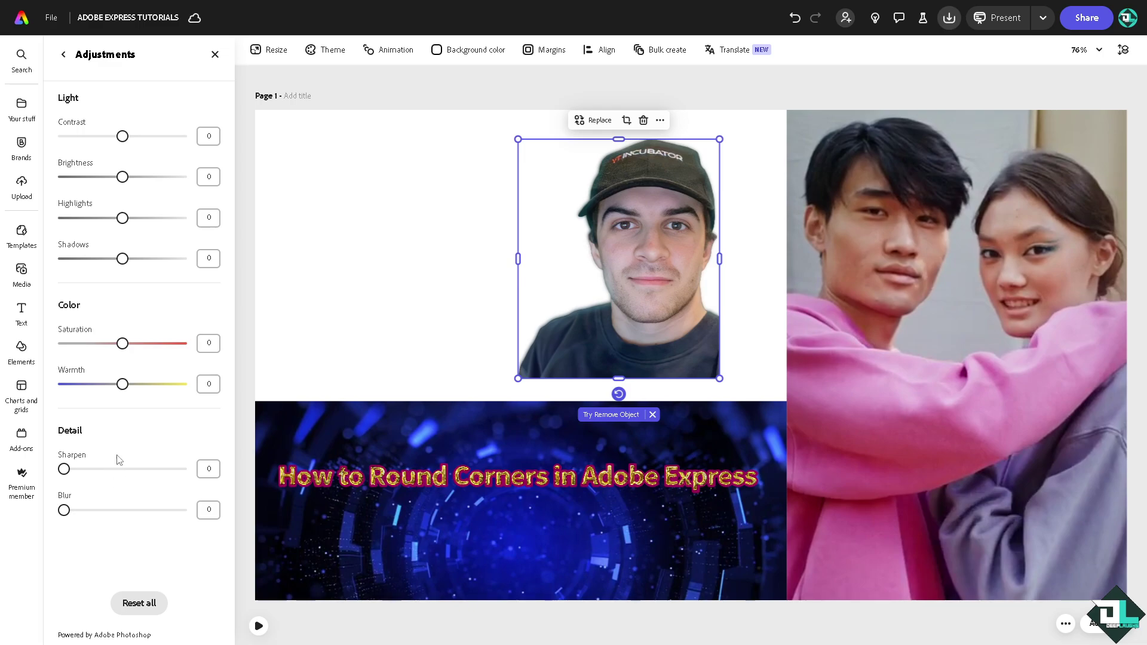
{"action": "mouse_move", "coordinate": [122, 258]}
{"action": "left_mouse_down"}
{"action": "mouse_move", "coordinate": [179, 260]}
{"action": "mouse_move", "coordinate": [129, 260]}
{"action": "left_mouse_up"}
{"action": "left_click", "coordinate": [418, 226]}
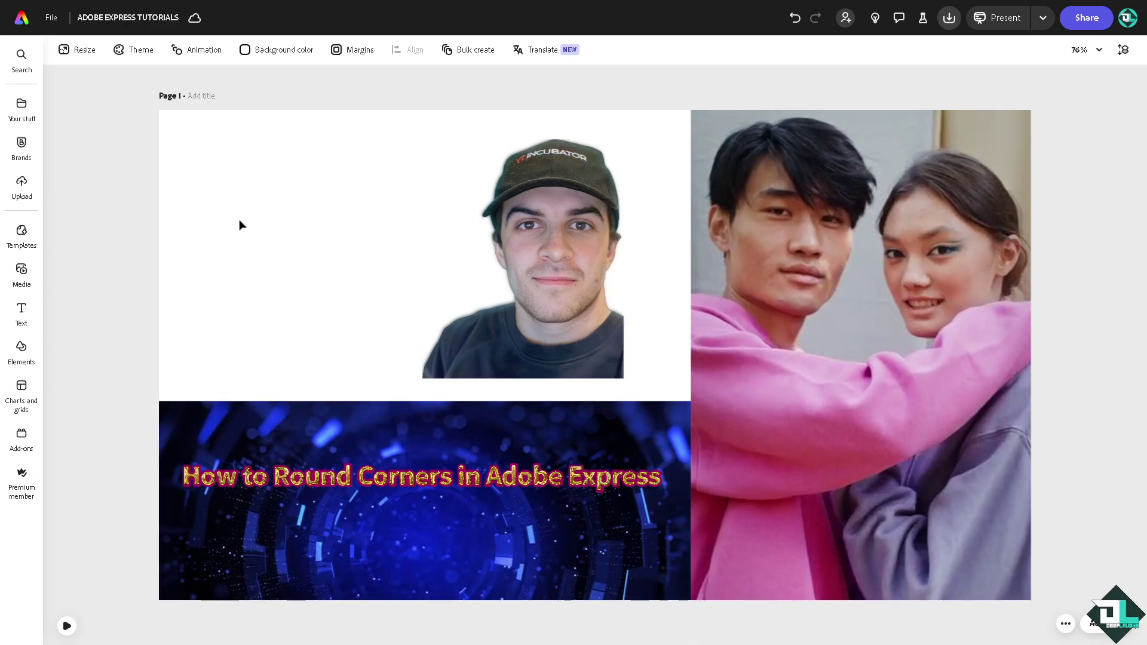
Step: Add a bold Source Sans 3 text box reading 'ROUND CORNERS' and move it left of the face
{"action": "left_click", "coordinate": [22, 311]}
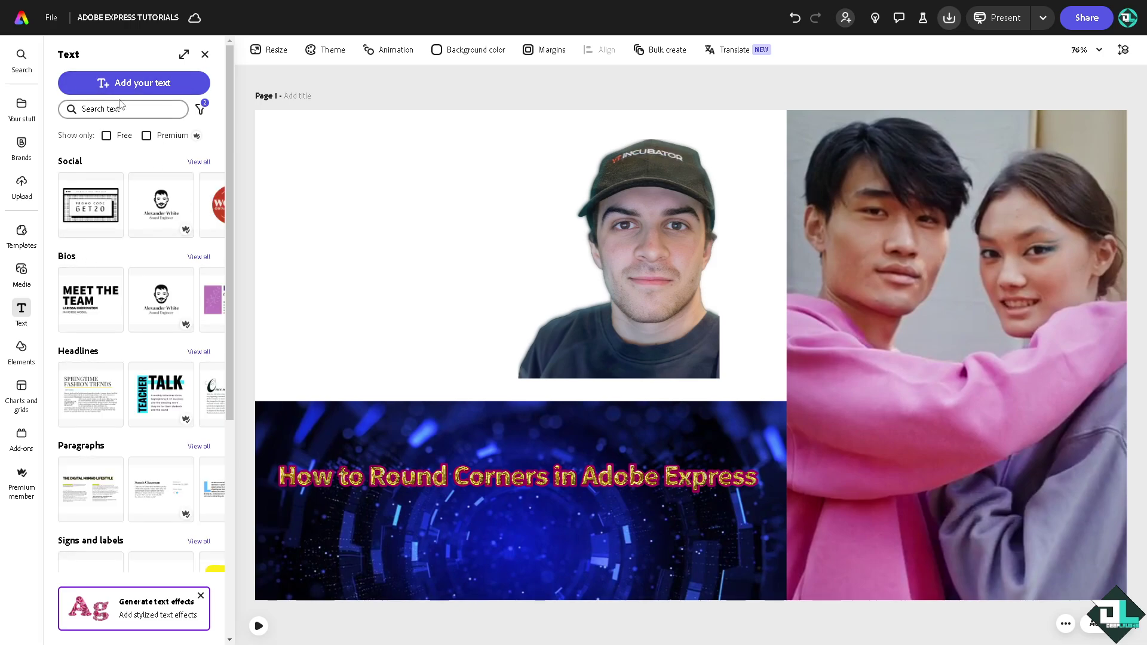
{"action": "left_click", "coordinate": [156, 83]}
{"action": "left_click", "coordinate": [570, 351]}
{"action": "key", "text": "ctrl+a"}
{"action": "type", "text": "ROUND"}
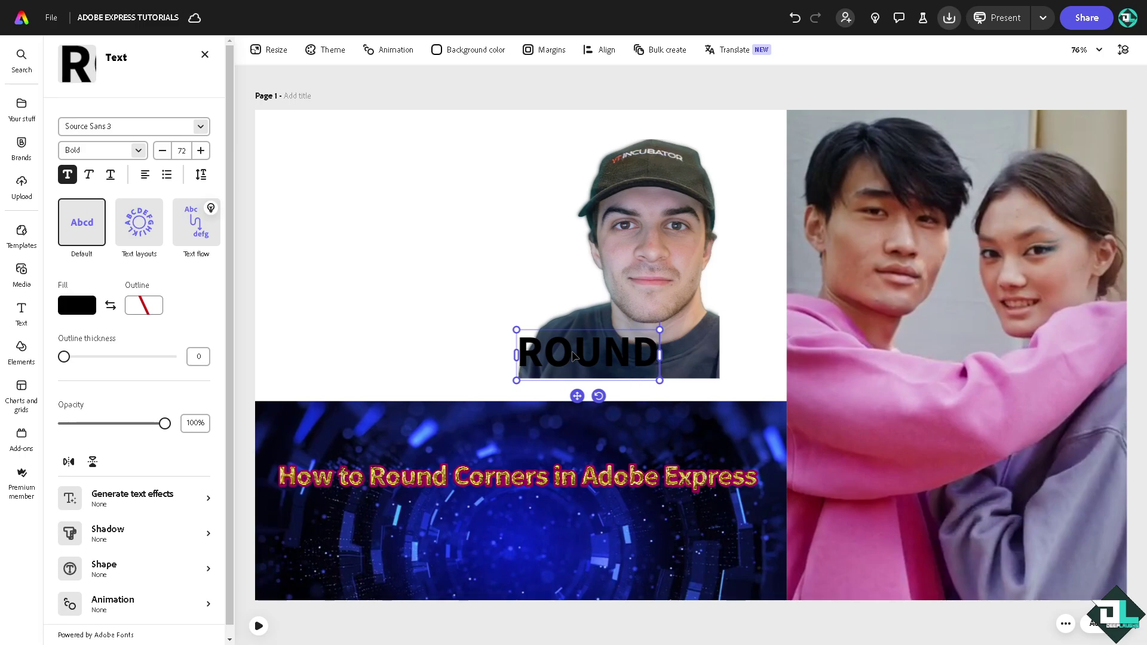
{"action": "type", "text": " COR"}
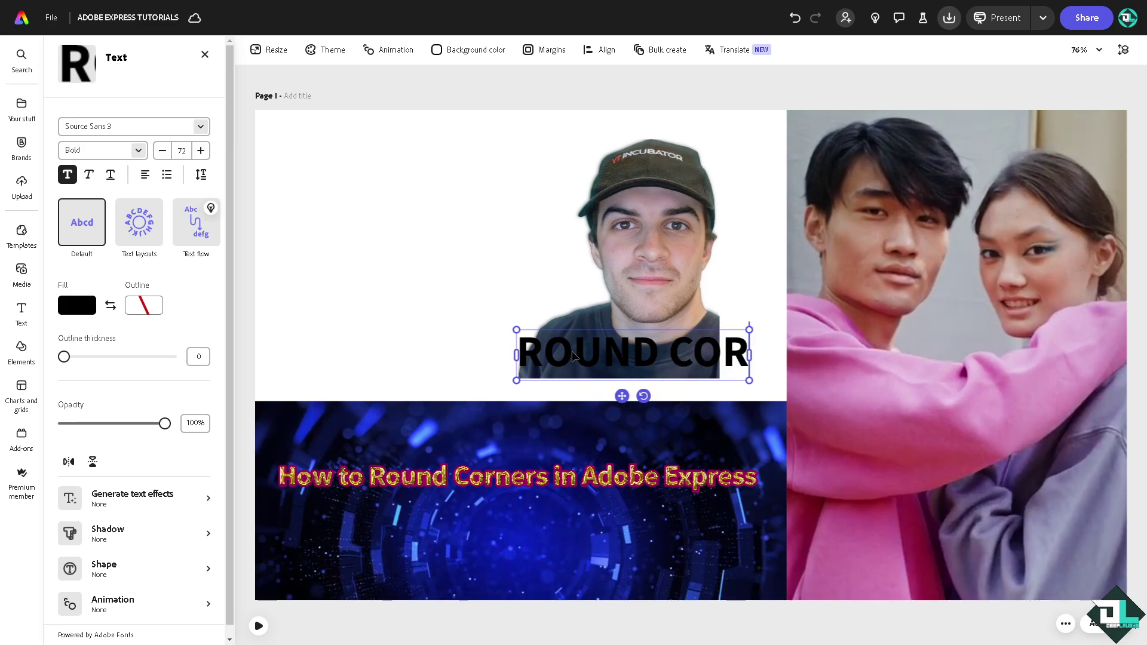
{"action": "type", "text": "NERS"}
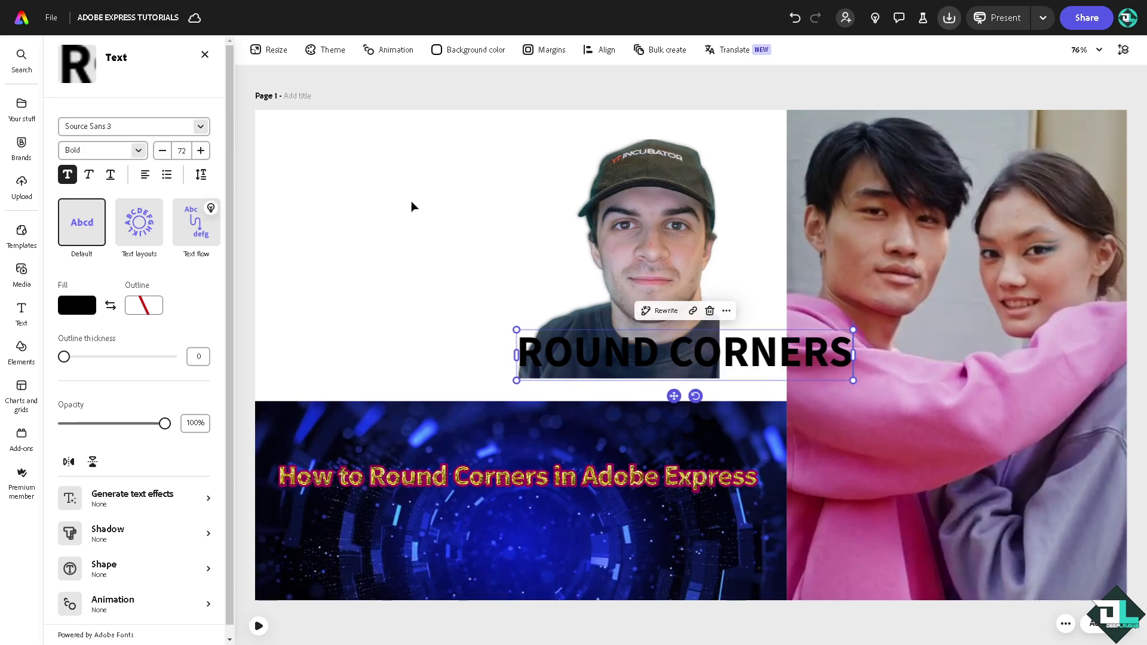
{"action": "left_click_drag", "start_coordinate": [569, 359], "coordinate": [331, 221]}
Step: Shrink the heading to size 63 and switch it to the Duckie Regular font
{"action": "left_click_drag", "start_coordinate": [616, 243], "coordinate": [571, 236]}
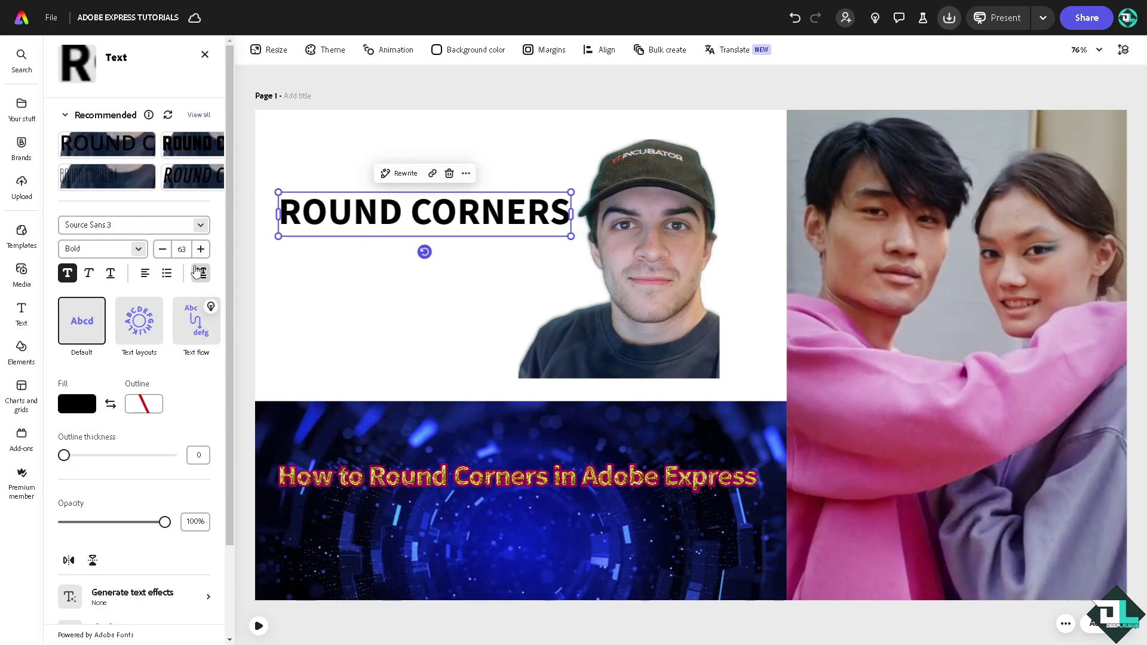
{"action": "left_click", "coordinate": [203, 227]}
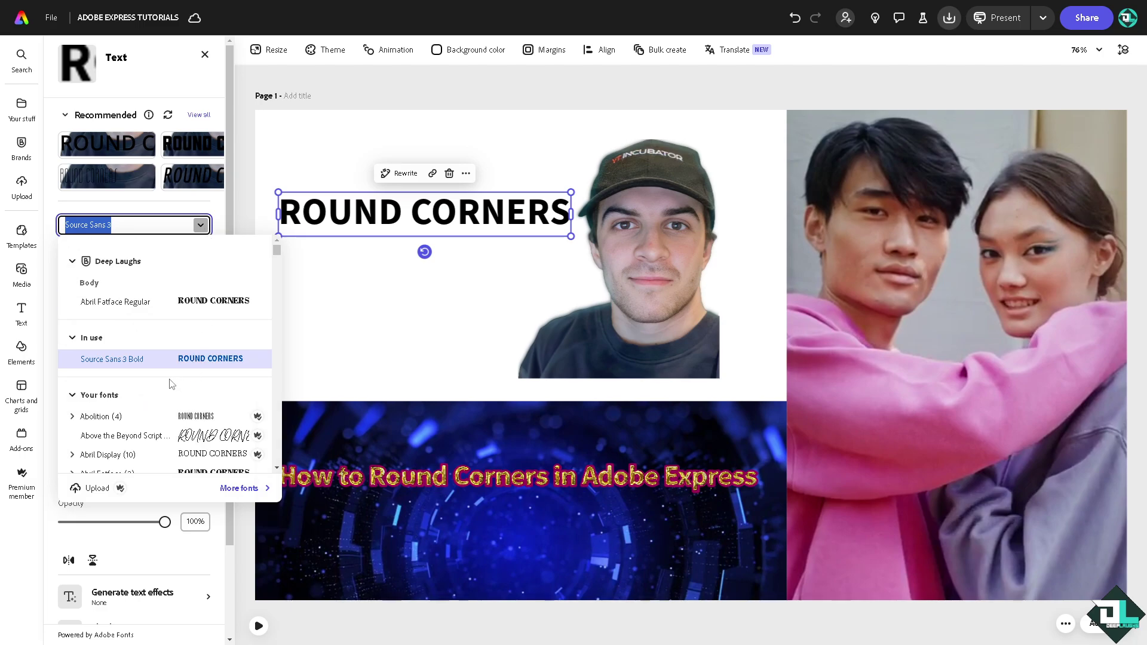
{"action": "scroll", "coordinate": [171, 384], "scroll_direction": "down", "scroll_amount": 10}
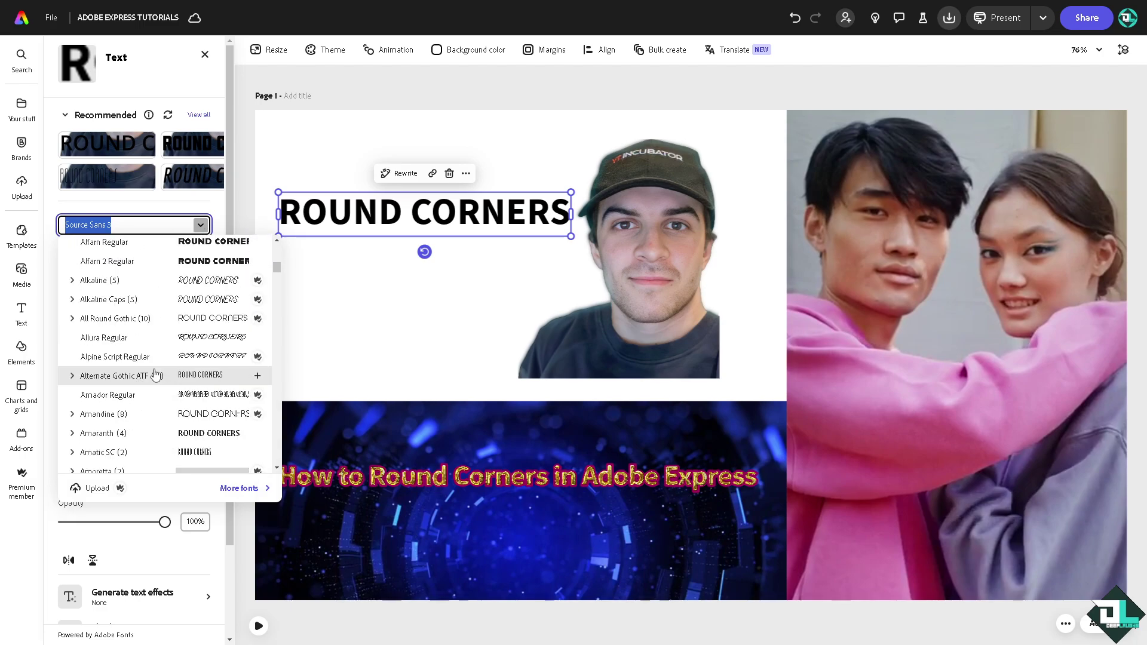
{"action": "scroll", "coordinate": [149, 370], "scroll_direction": "down", "scroll_amount": 8}
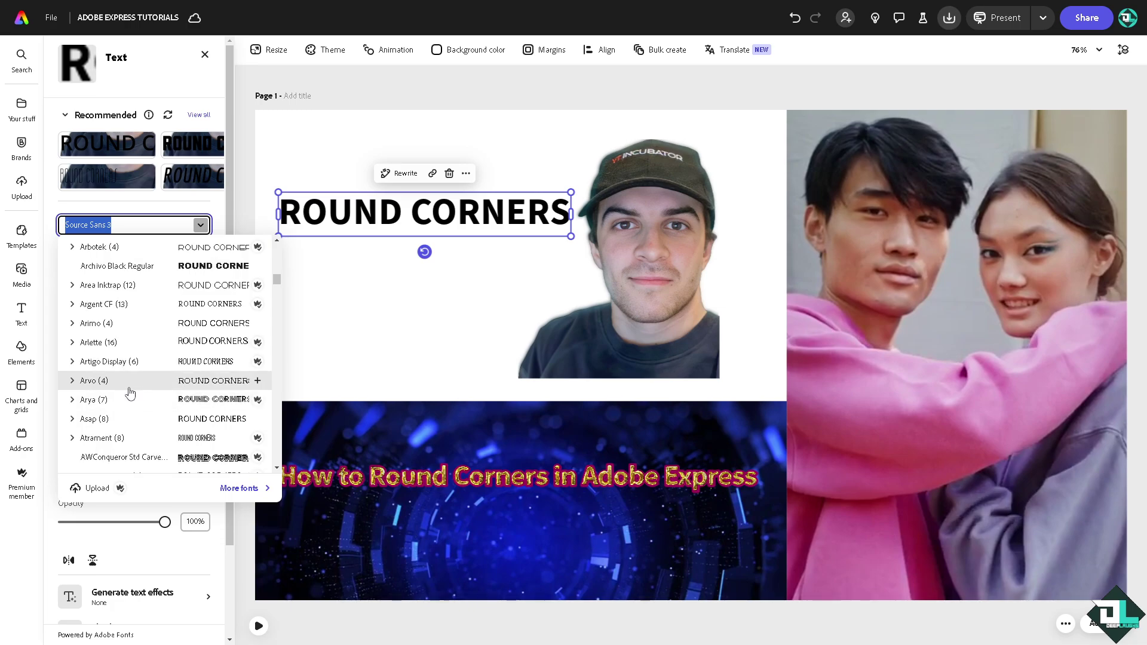
{"action": "scroll", "coordinate": [130, 393], "scroll_direction": "down", "scroll_amount": 4}
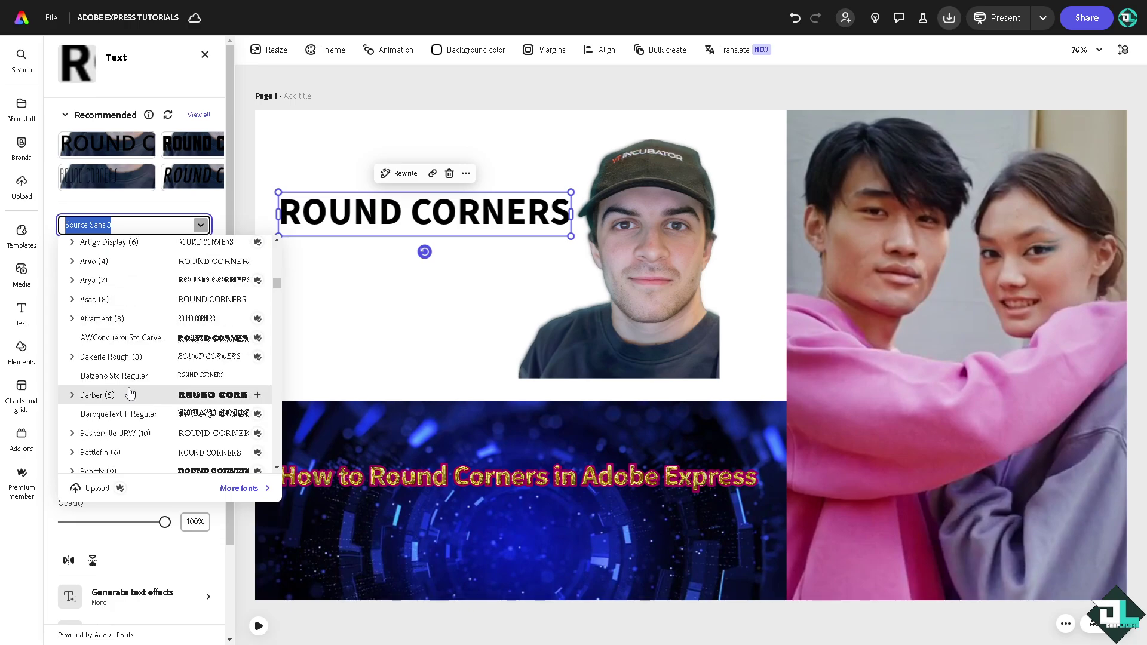
{"action": "scroll", "coordinate": [130, 393], "scroll_direction": "down", "scroll_amount": 10}
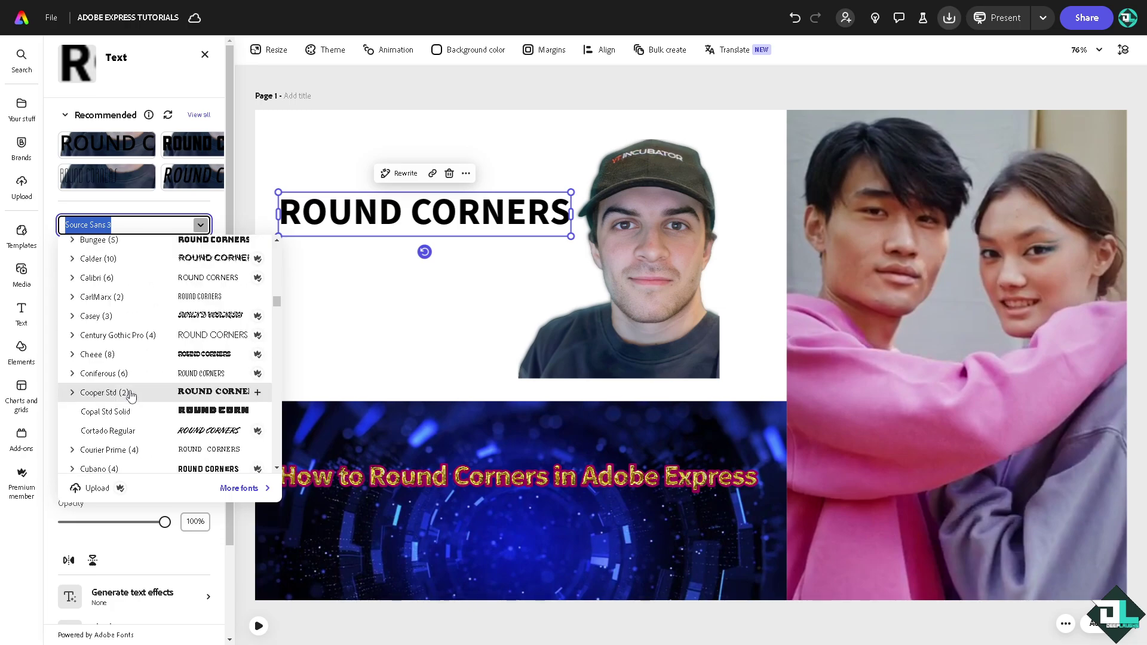
{"action": "scroll", "coordinate": [130, 393], "scroll_direction": "down", "scroll_amount": 10}
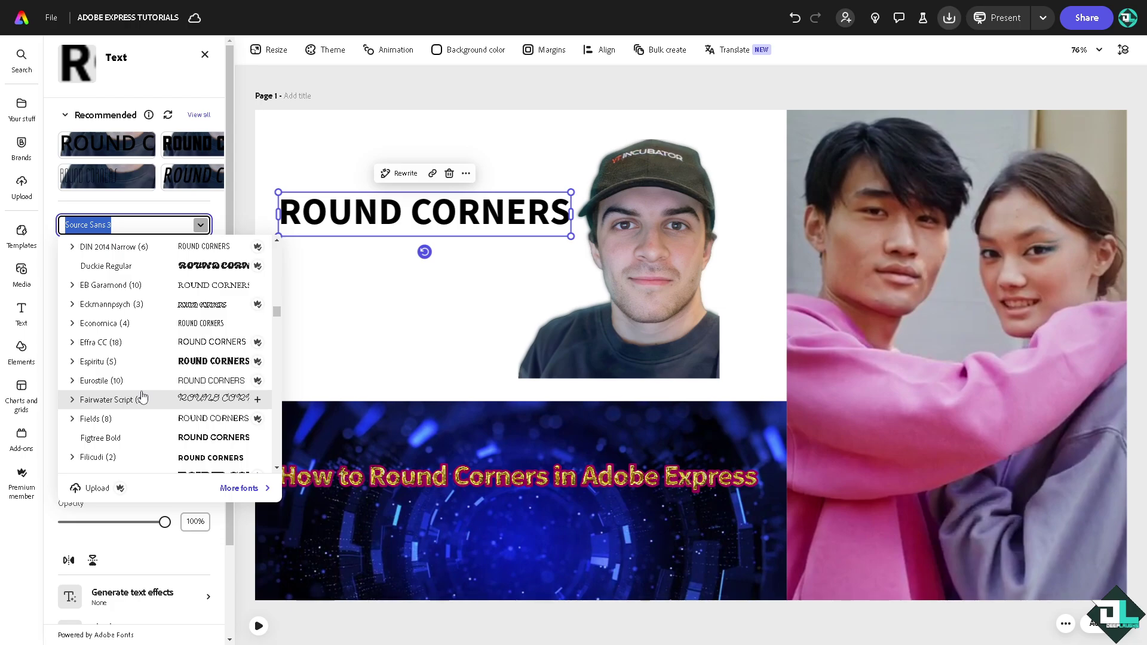
{"action": "scroll", "coordinate": [142, 399], "scroll_direction": "down", "scroll_amount": 3}
{"action": "scroll", "coordinate": [142, 398], "scroll_direction": "up", "scroll_amount": 3}
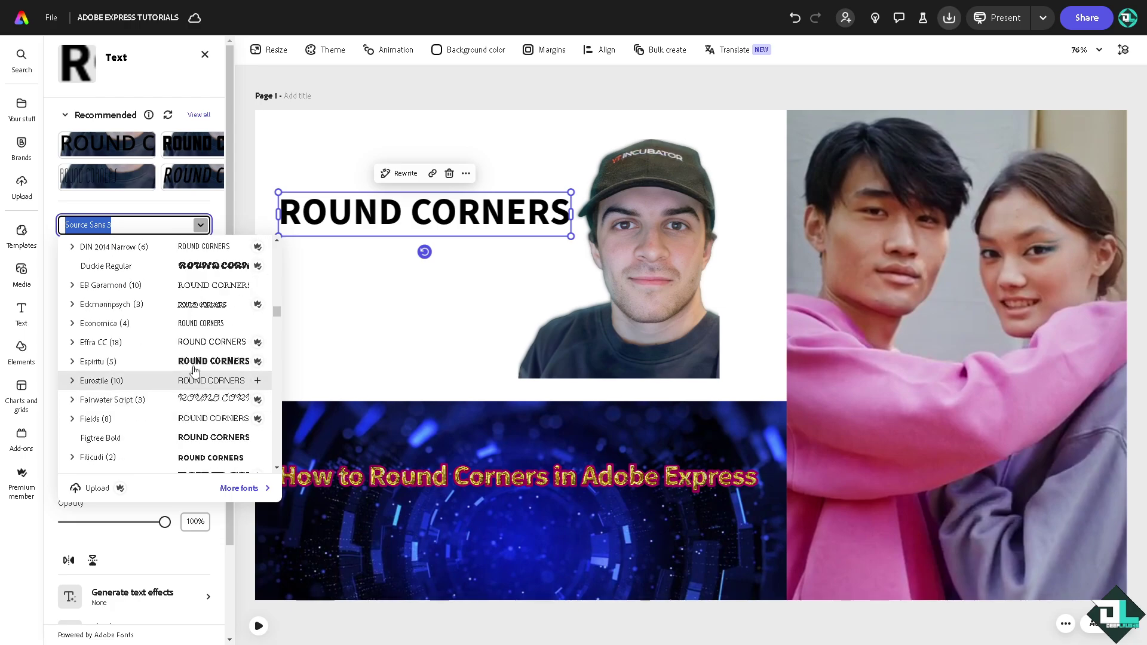
{"action": "left_click", "coordinate": [220, 266]}
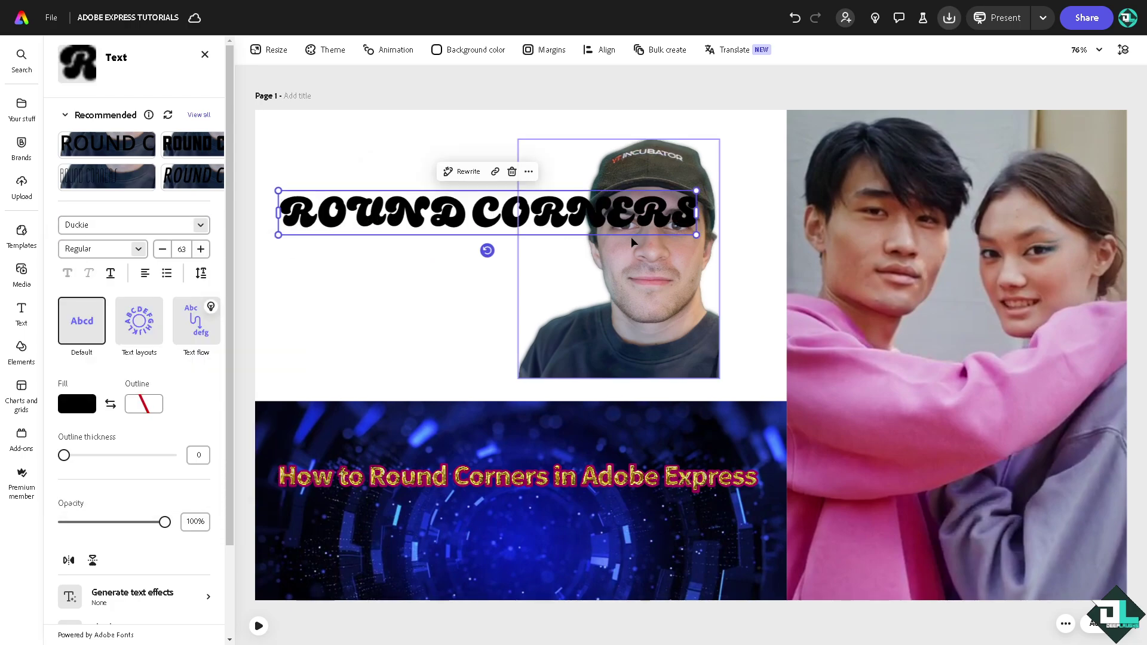
Step: Shrink the heading to size 44 and browse the font list for another rounded font
{"action": "left_click_drag", "start_coordinate": [696, 235], "coordinate": [567, 221]}
{"action": "left_click", "coordinate": [202, 224]}
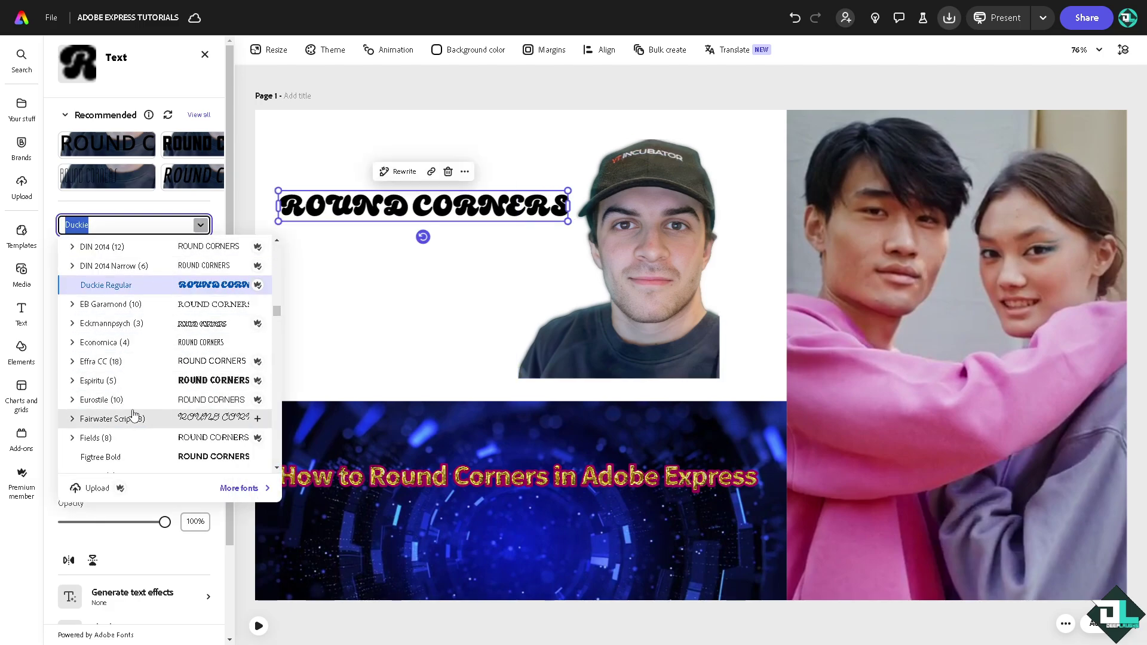
{"action": "scroll", "coordinate": [138, 418], "scroll_direction": "down", "scroll_amount": 10}
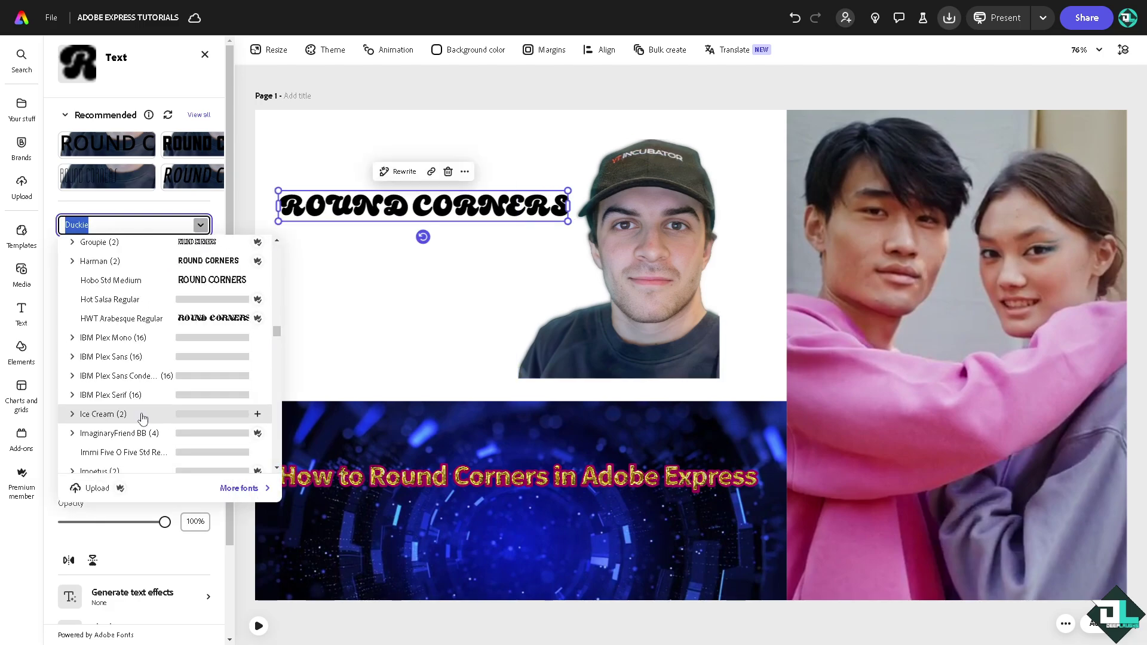
{"action": "scroll", "coordinate": [144, 417], "scroll_direction": "down", "scroll_amount": 3}
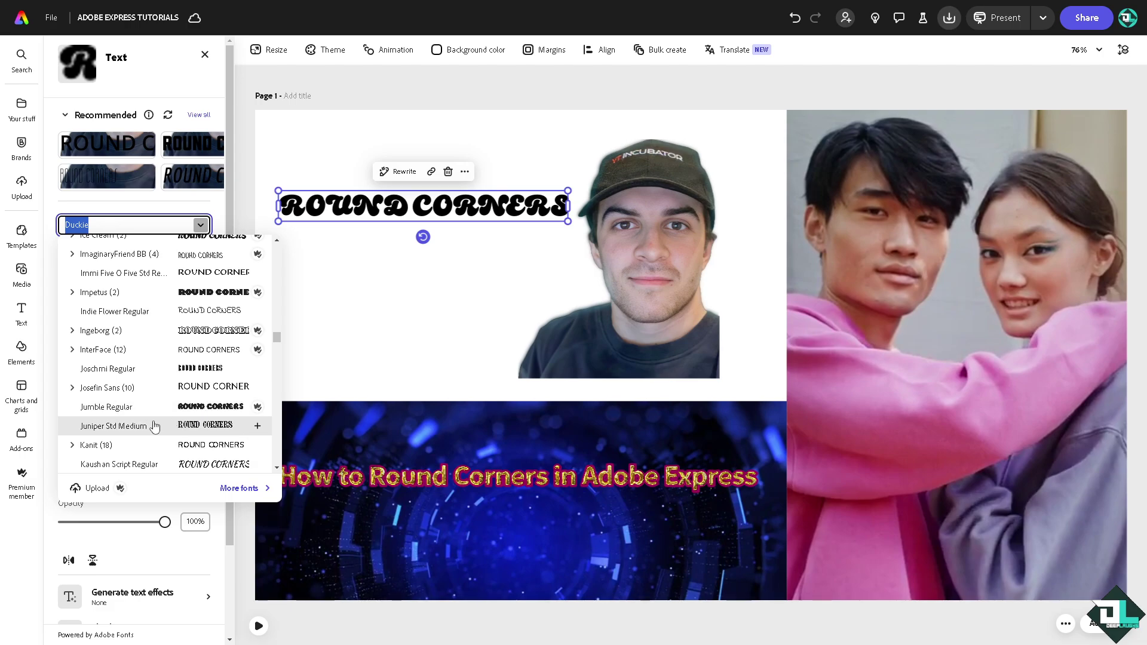
{"action": "scroll", "coordinate": [154, 426], "scroll_direction": "down", "scroll_amount": 3}
Step: Set the heading in Jumble and enlarge it to size 61 to reach the portrait
{"action": "left_click", "coordinate": [113, 268]}
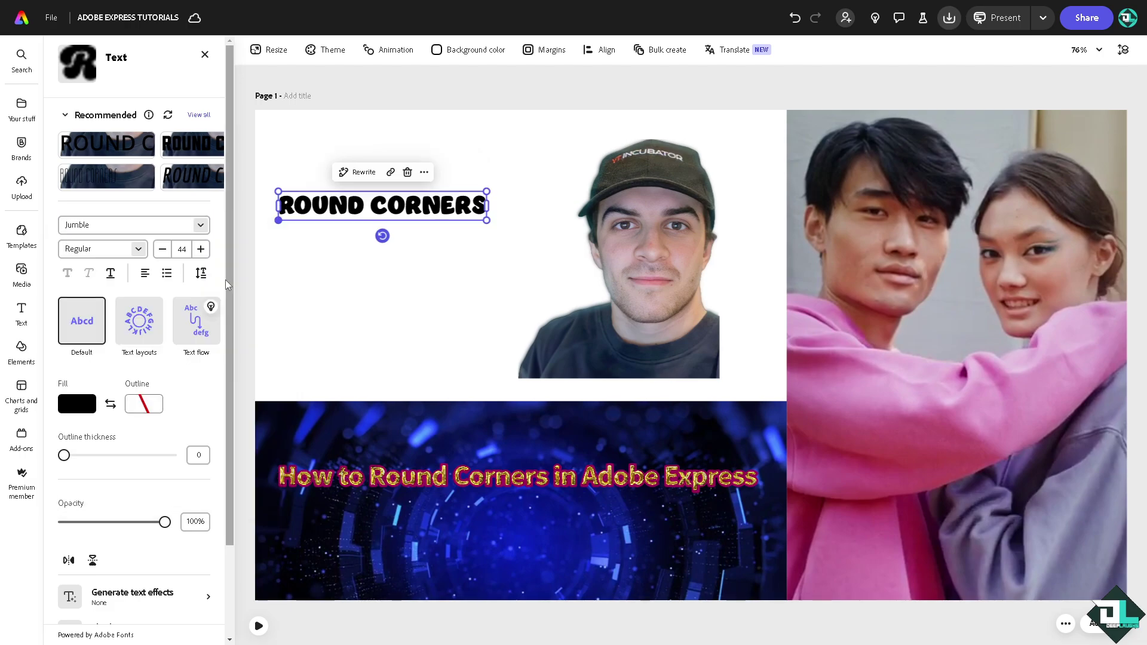
{"action": "left_click", "coordinate": [435, 261]}
{"action": "left_click", "coordinate": [454, 206]}
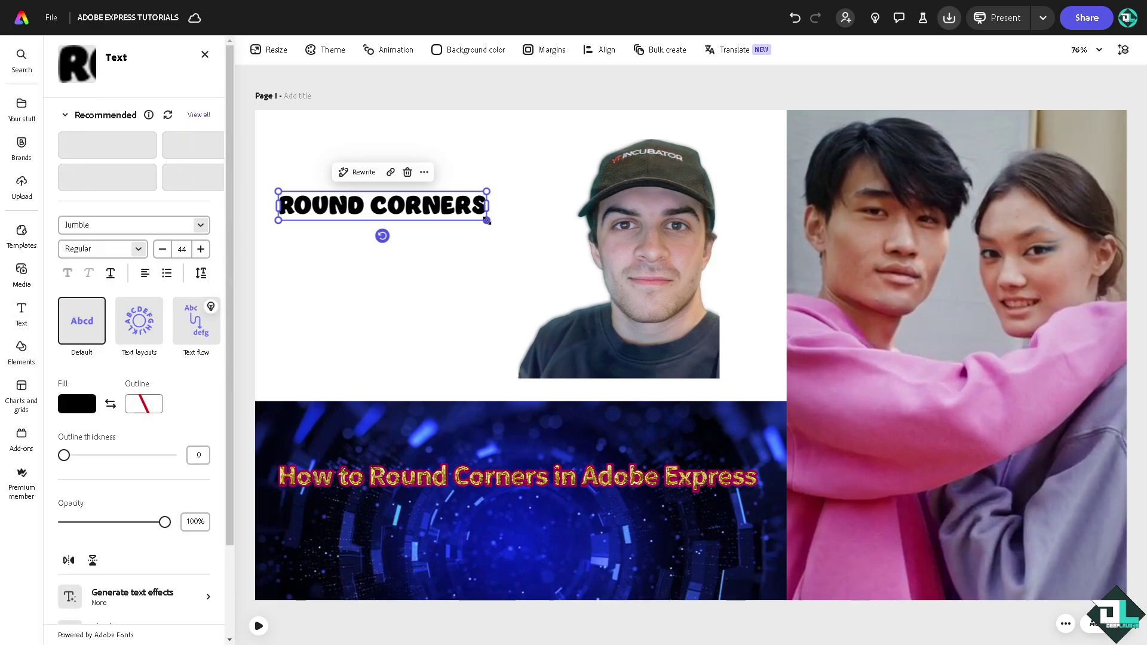
{"action": "left_click_drag", "start_coordinate": [486, 221], "coordinate": [571, 281]}
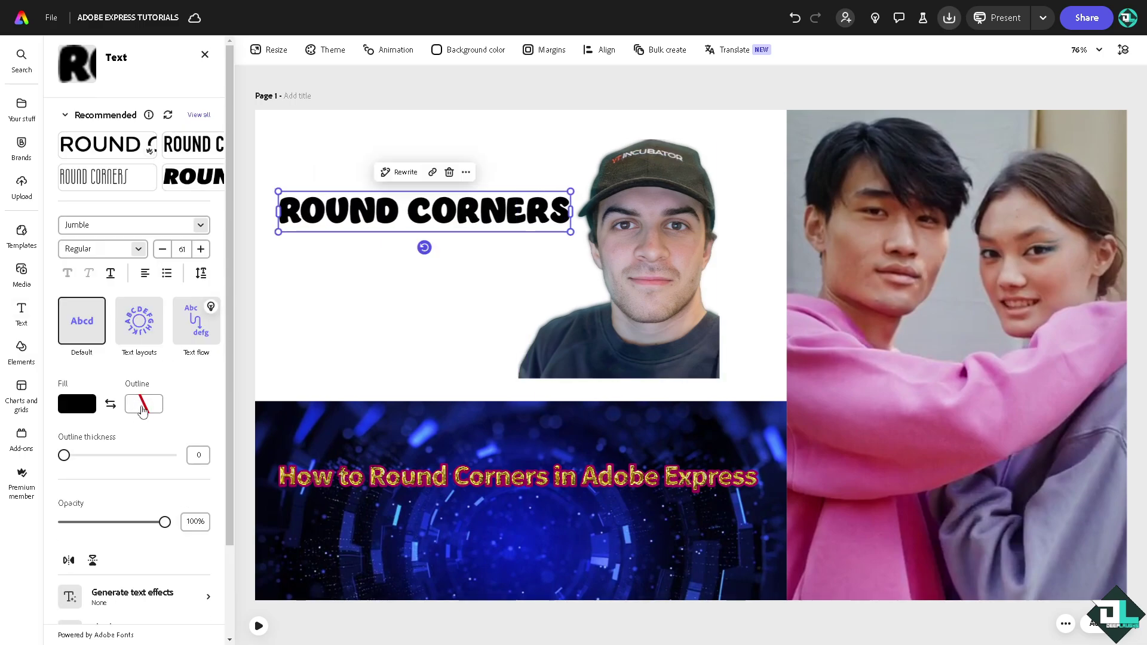
Step: Give the heading a light teal outline with thickness 48
{"action": "left_click", "coordinate": [143, 406]}
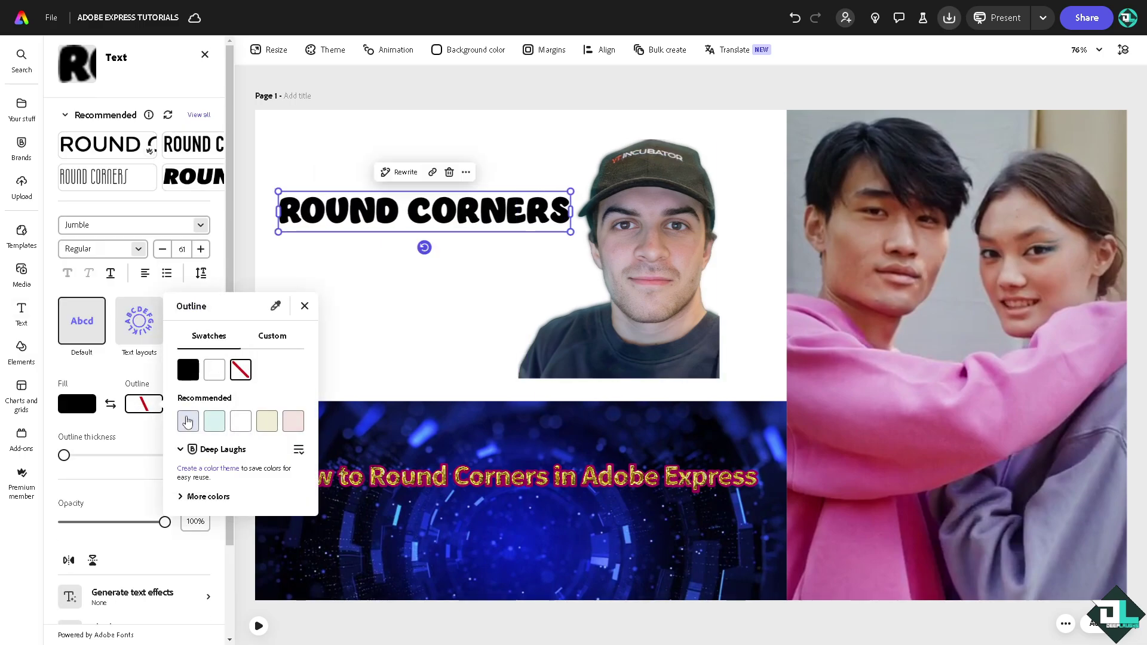
{"action": "left_click", "coordinate": [215, 425]}
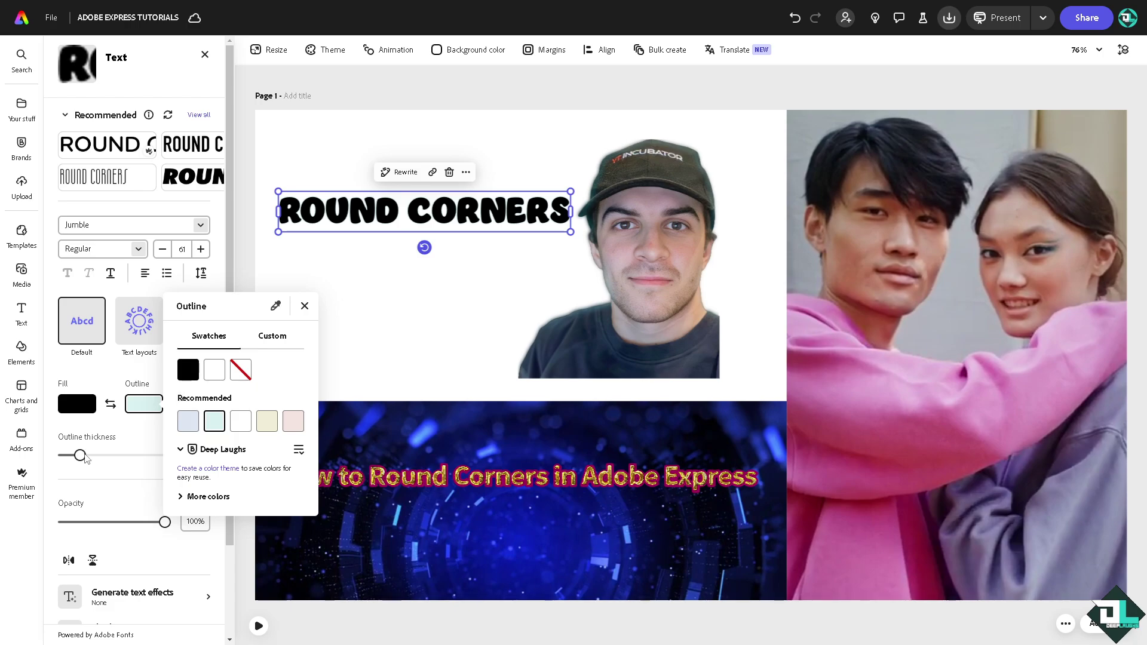
{"action": "left_click_drag", "start_coordinate": [80, 455], "coordinate": [115, 457]}
Step: Try Classic and Glow shadows on the heading, then settle on the Lift shadow
{"action": "scroll", "coordinate": [161, 555], "scroll_direction": "down", "scroll_amount": 2}
{"action": "left_click", "coordinate": [172, 524]}
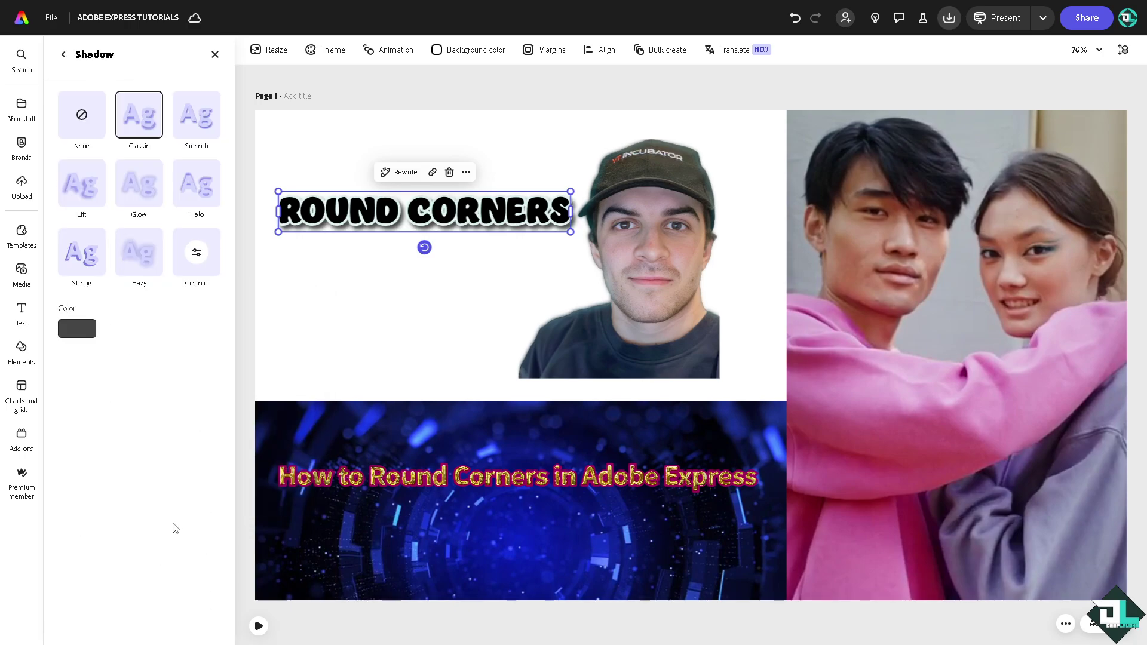
{"action": "left_click", "coordinate": [150, 201]}
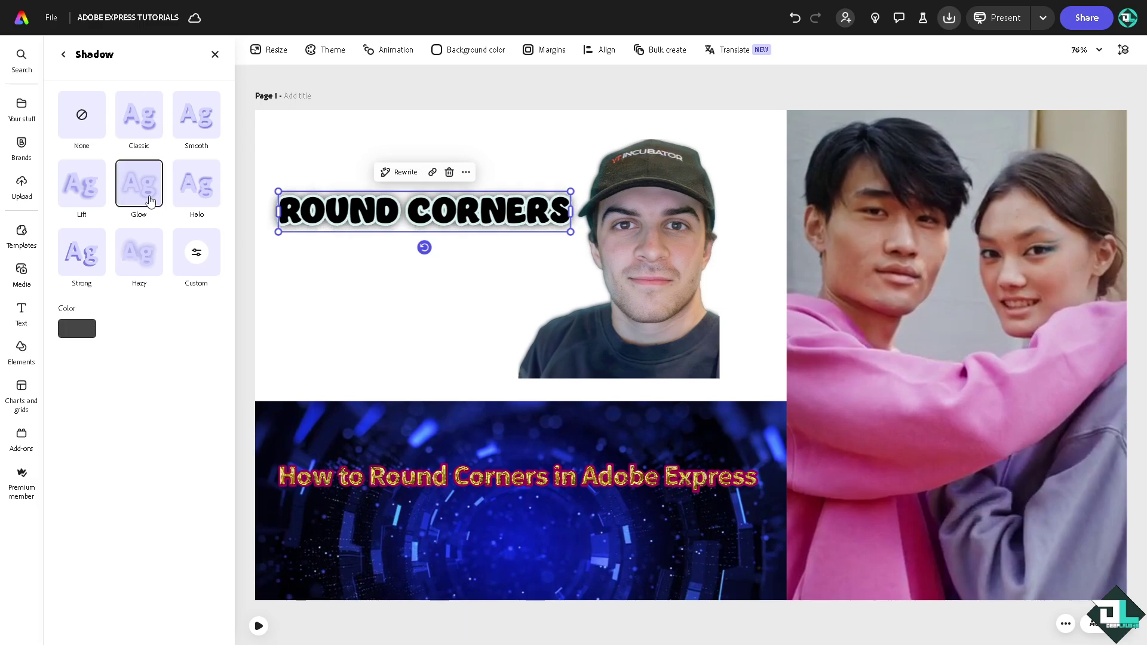
{"action": "left_click", "coordinate": [84, 182]}
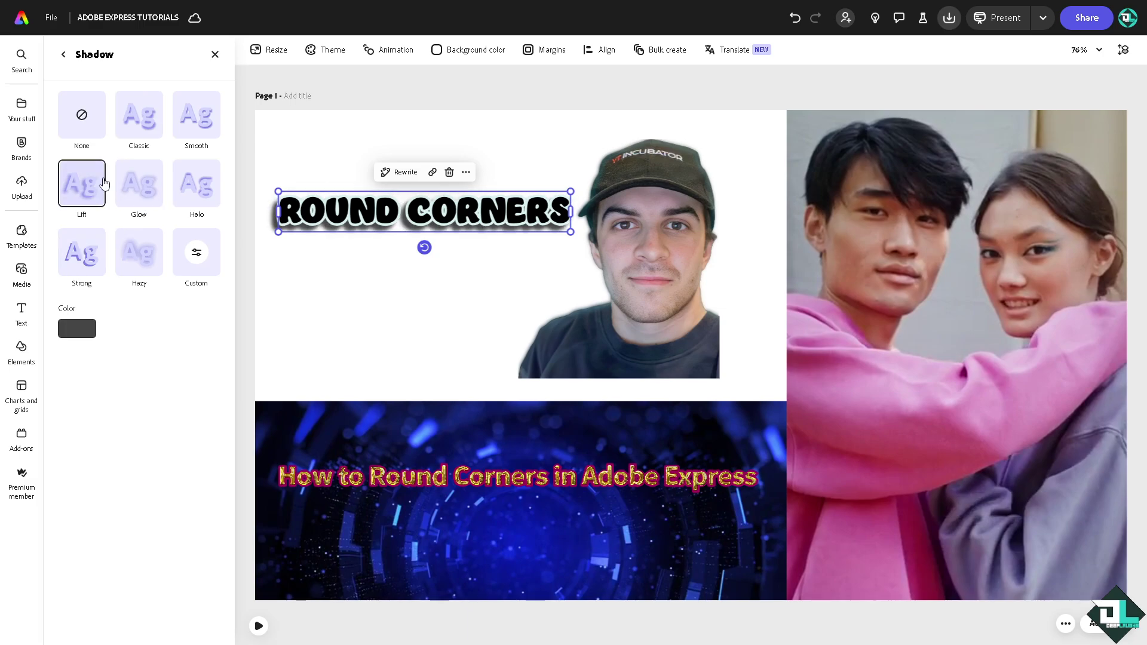
{"action": "left_click", "coordinate": [421, 277]}
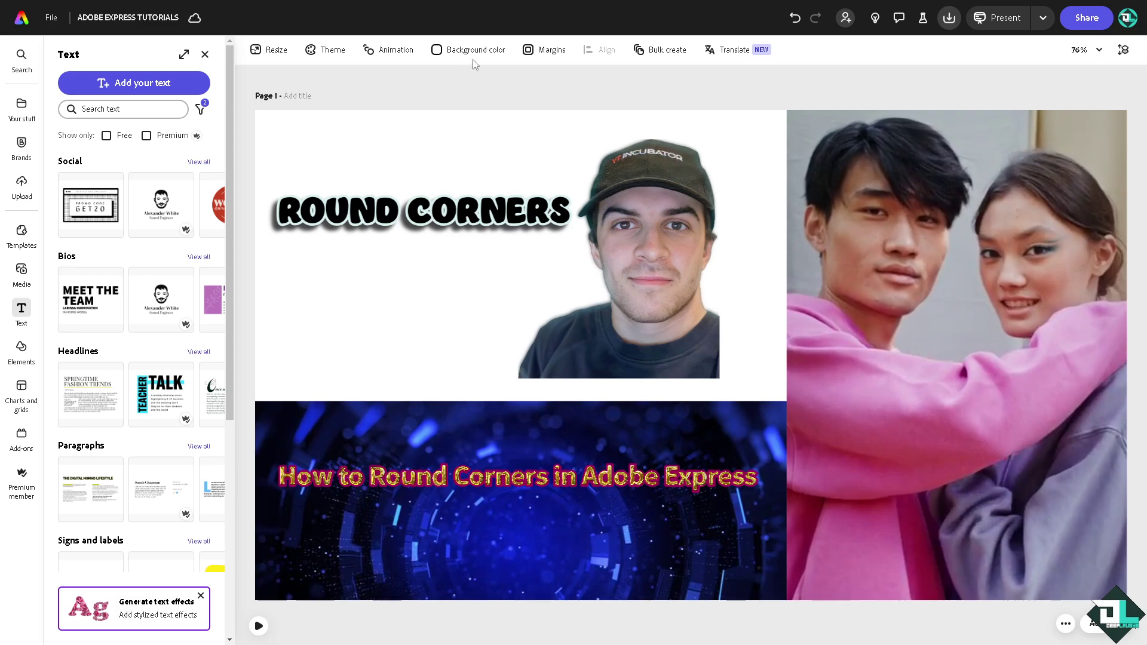
{"action": "left_click", "coordinate": [205, 54]}
{"action": "left_click", "coordinate": [281, 214]}
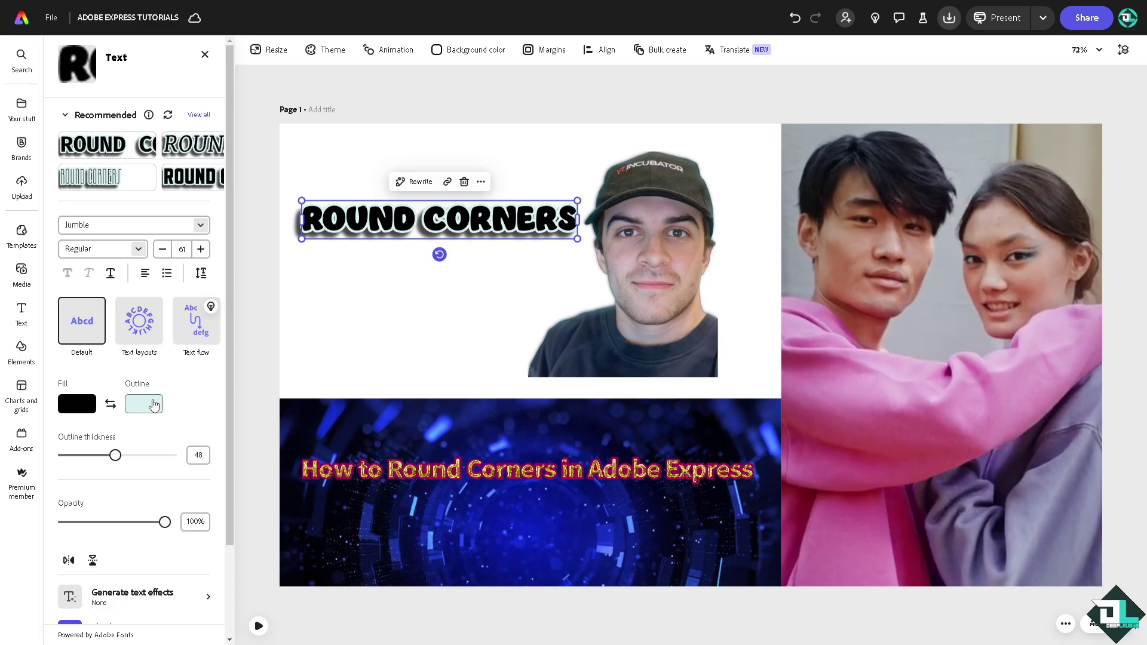
{"action": "left_click", "coordinate": [156, 410]}
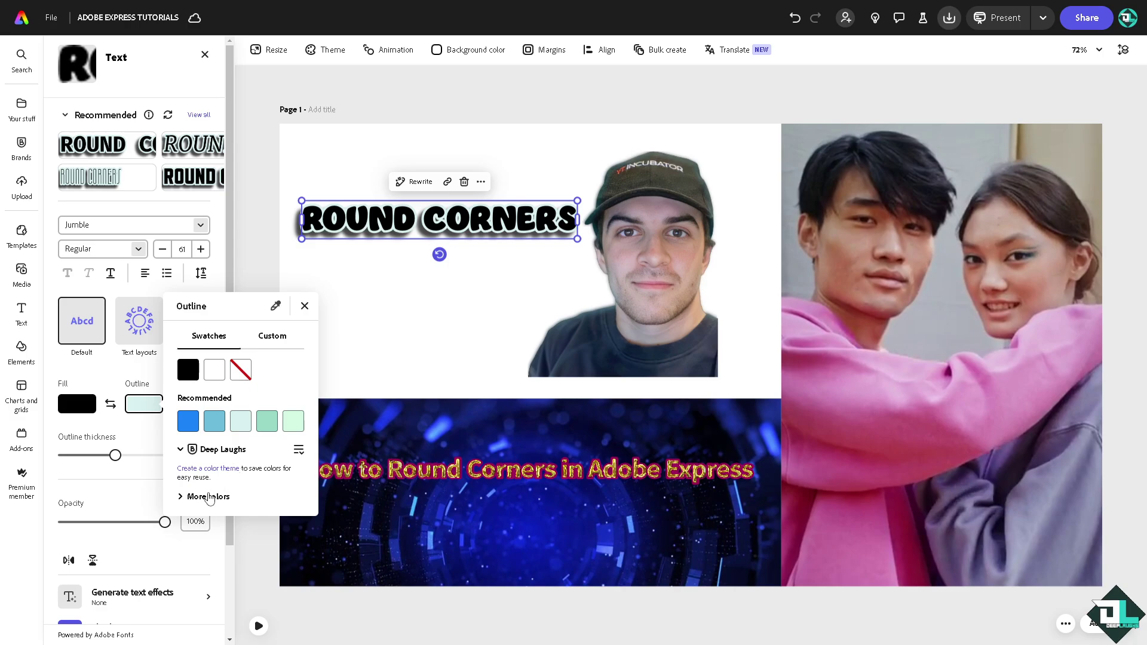
{"action": "left_click", "coordinate": [380, 315]}
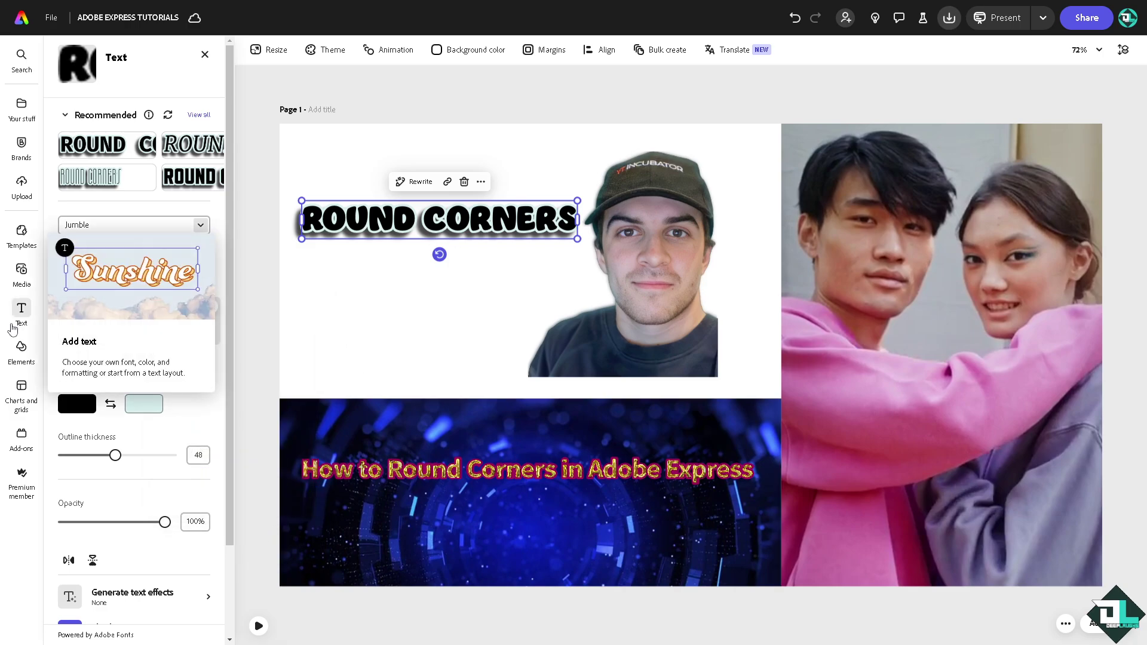